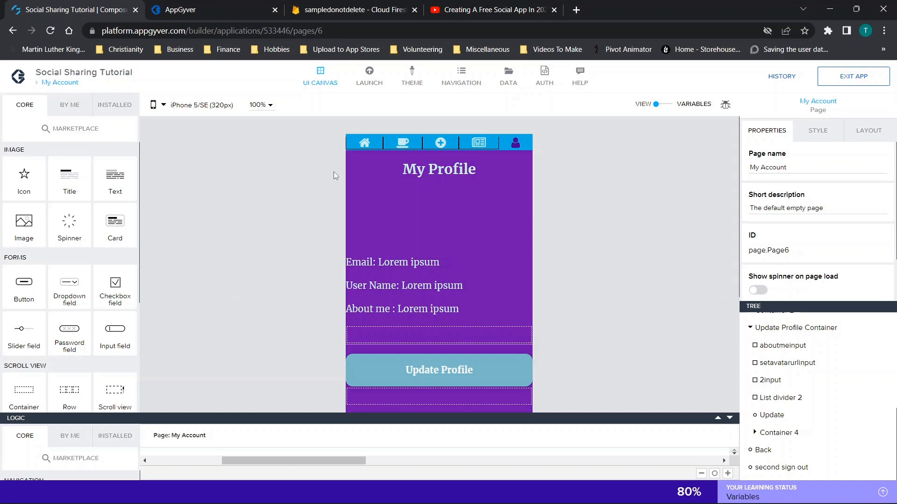
- Switch to YouTube and look through the videos in the Creating A Free Social App In 2023 playlist
click(490, 10)
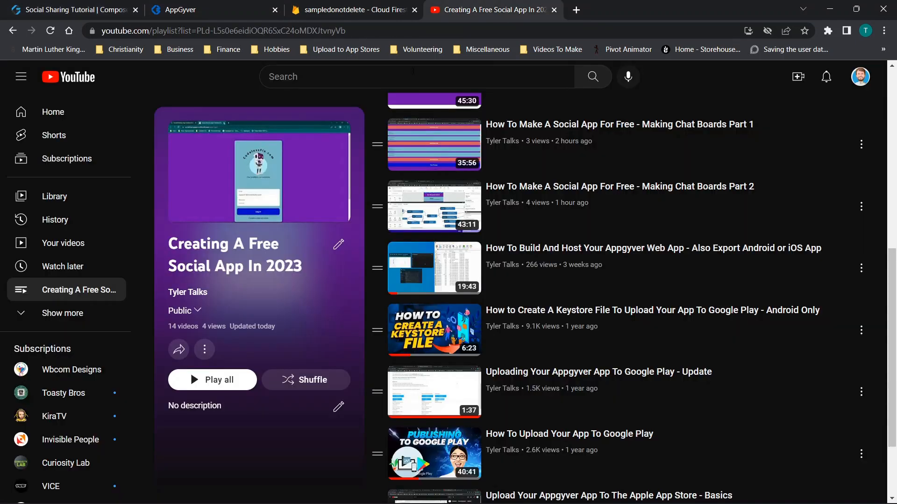
scroll(577, 210, down, 2)
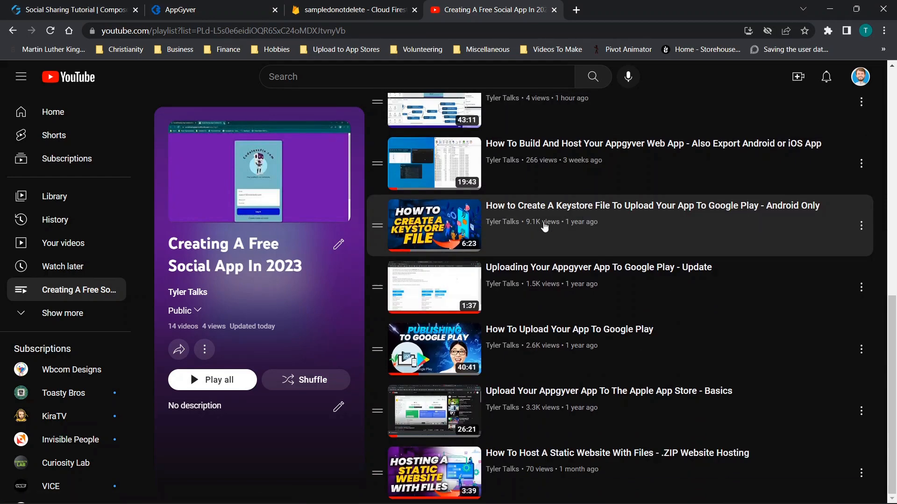
scroll(475, 212, up, 1)
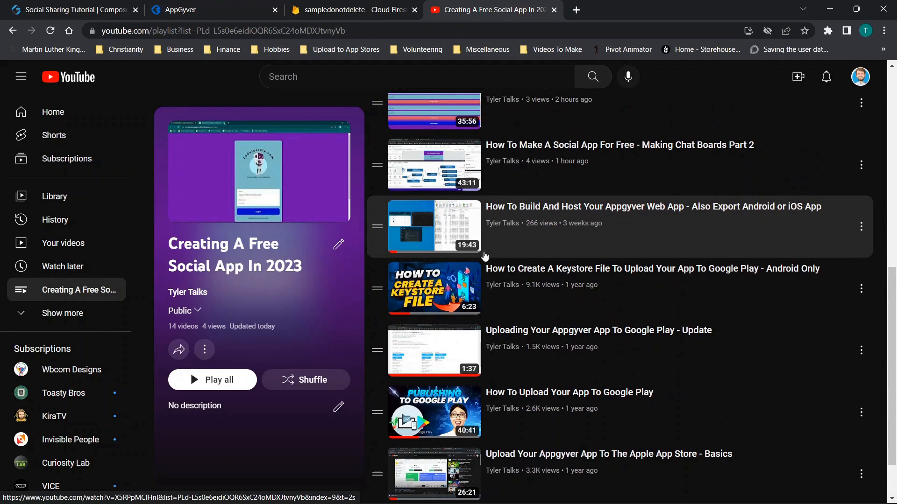
scroll(484, 256, down, 1)
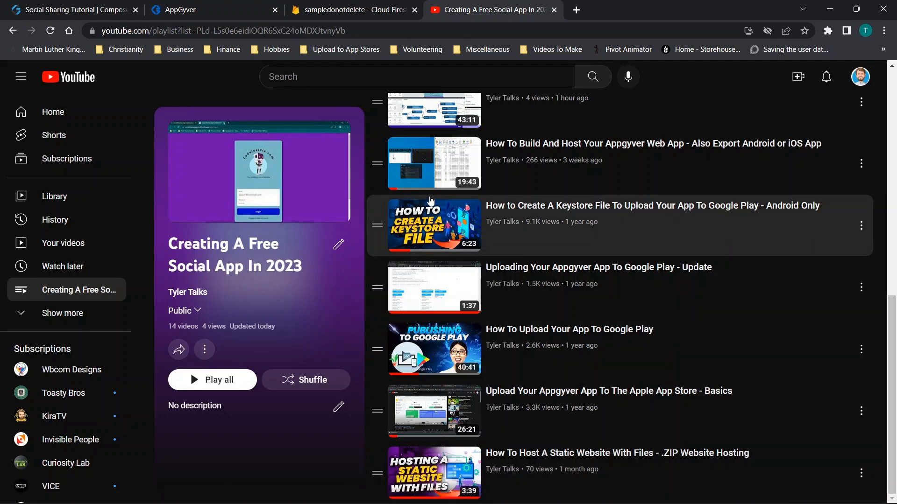
scroll(430, 200, up, 2)
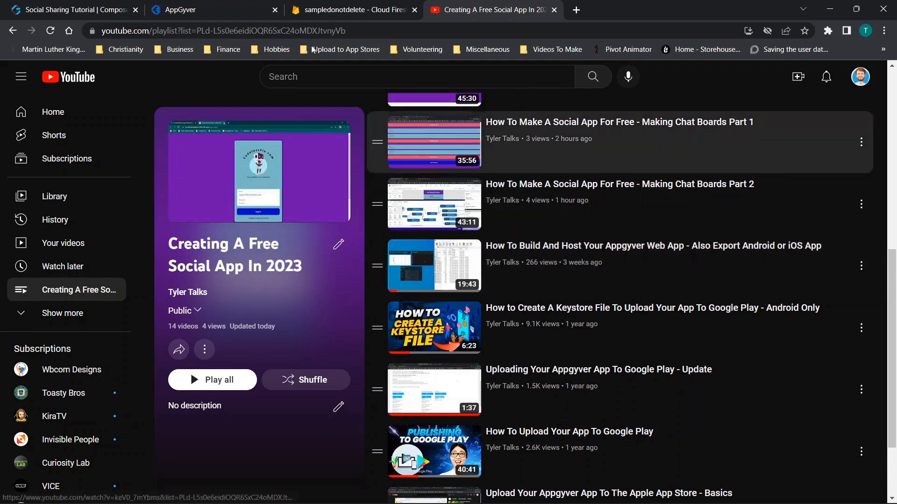
- Switch to the AppGyver app preview and review the welcome page from the header to the company information
click(180, 7)
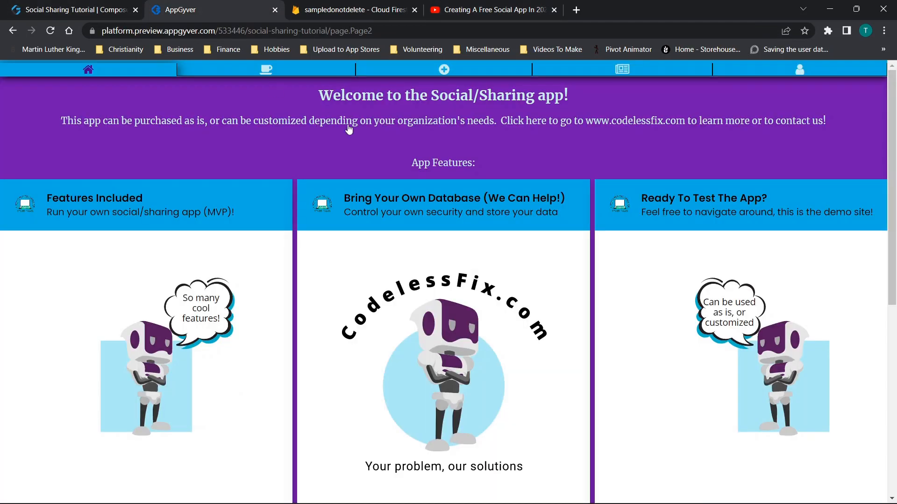
scroll(378, 148, down, 10)
scroll(377, 149, up, 10)
scroll(317, 292, down, 6)
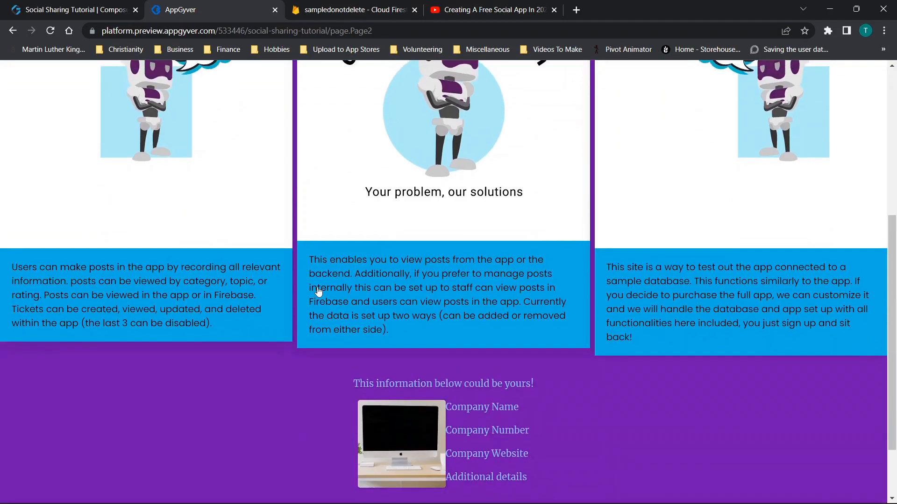
scroll(317, 291, up, 6)
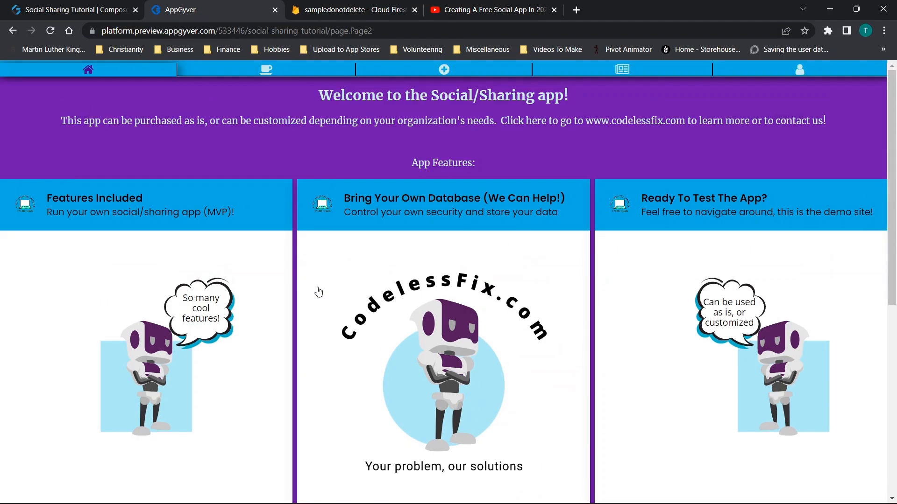
- Switch to the AppGyver builder and open the Home page of the Social Sharing Tutorial app
click(114, 9)
click(62, 87)
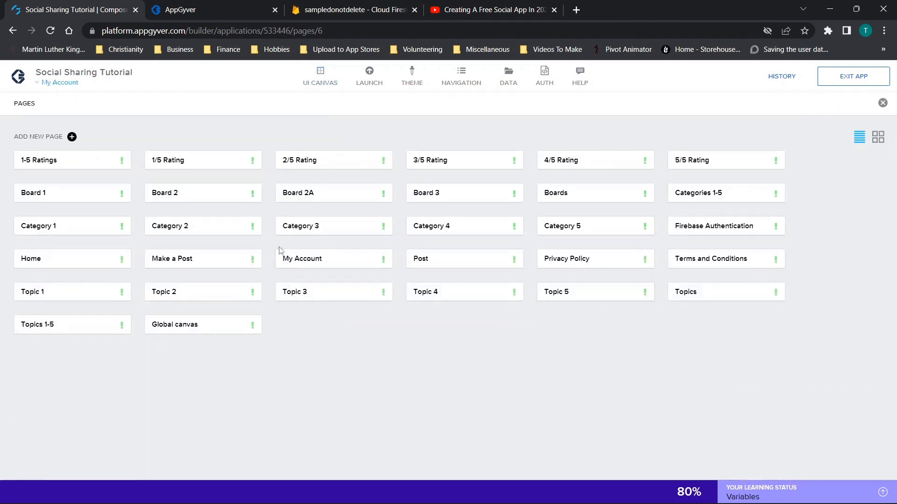
click(49, 257)
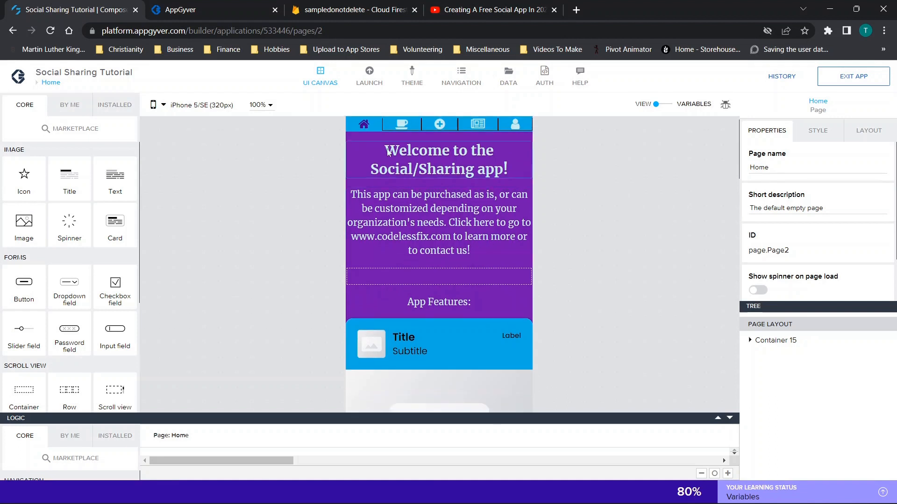
- Inspect the properties of the welcome title, the intro paragraph and the empty container below it
click(401, 164)
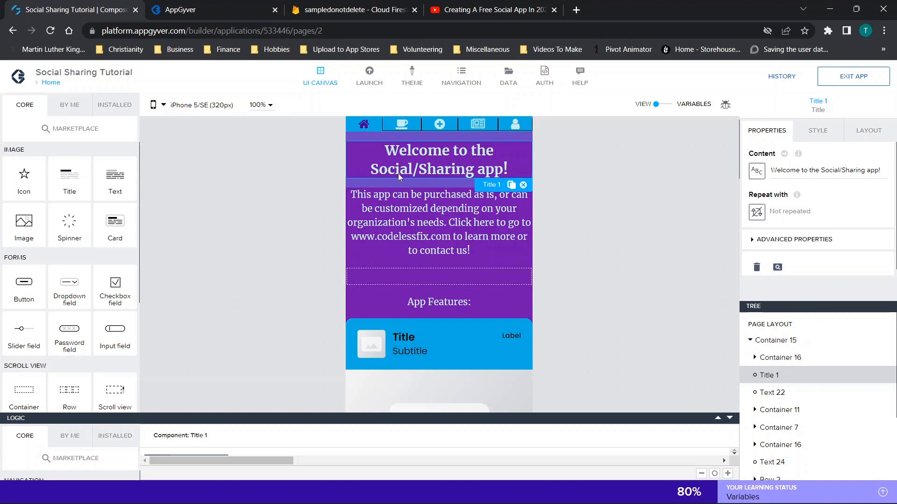
click(427, 196)
scroll(445, 231, down, 2)
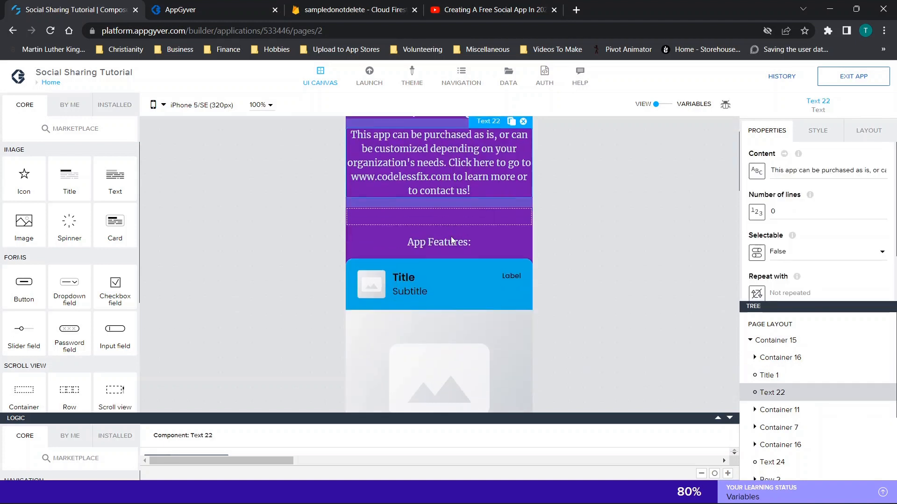
click(443, 213)
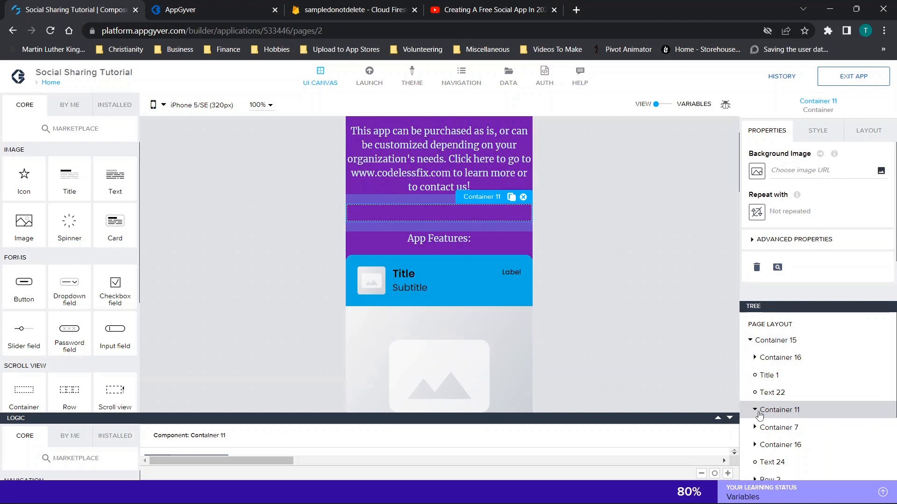
- Expand Container 7 and inspect its App Features text and its image card list with header
scroll(757, 413, down, 1)
click(755, 387)
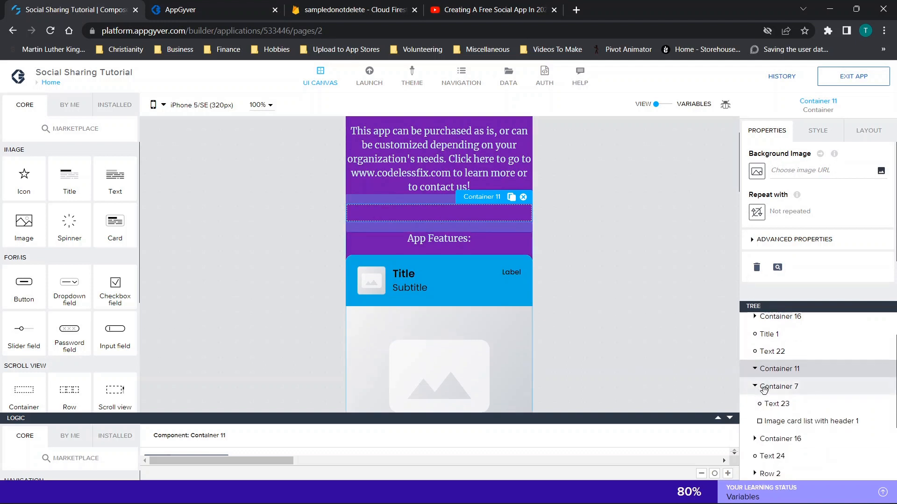
click(775, 404)
scroll(447, 242, down, 3)
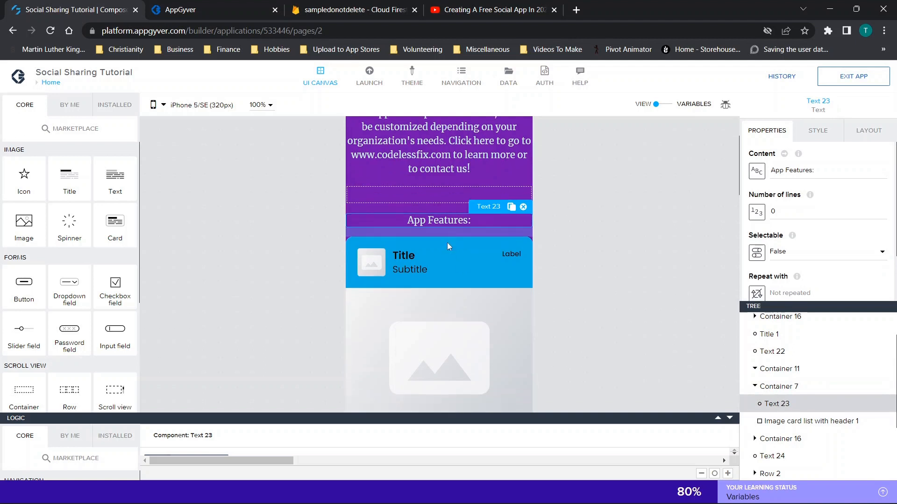
click(404, 250)
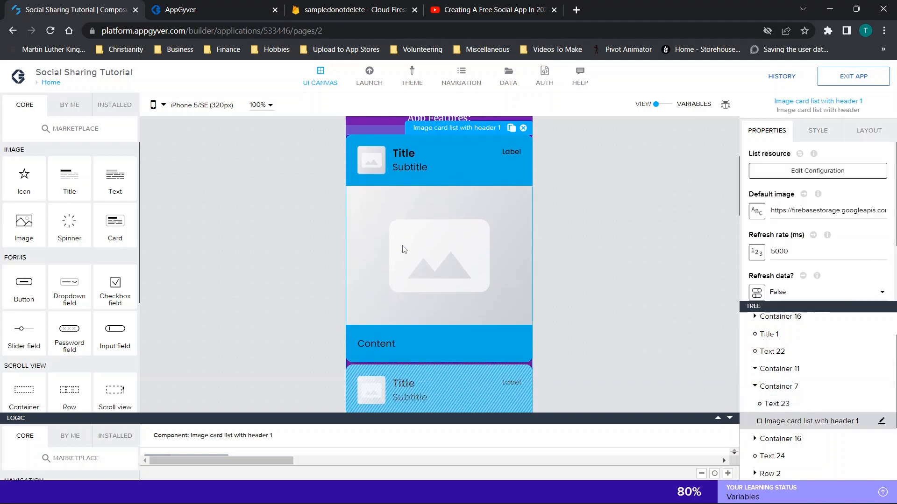
scroll(437, 284, down, 4)
scroll(335, 223, up, 4)
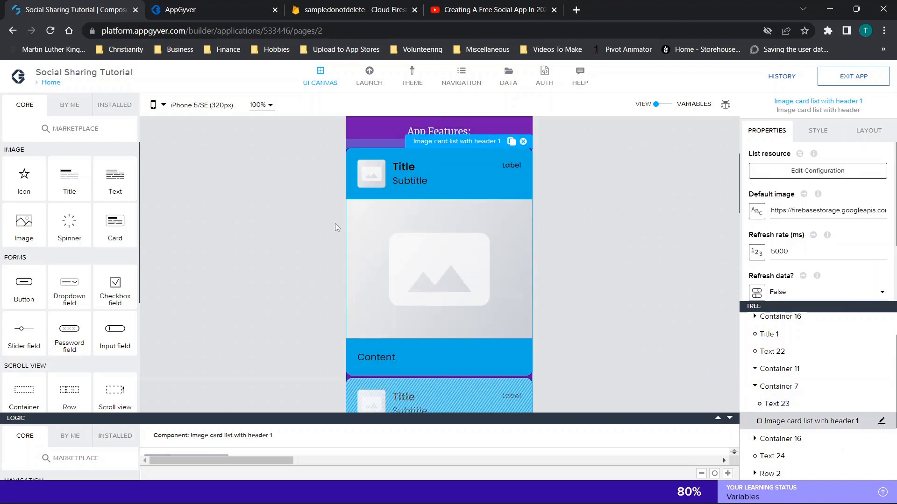
- Look through the installed view components for the image card list with header
click(114, 104)
scroll(80, 249, down, 4)
scroll(80, 249, down, 6)
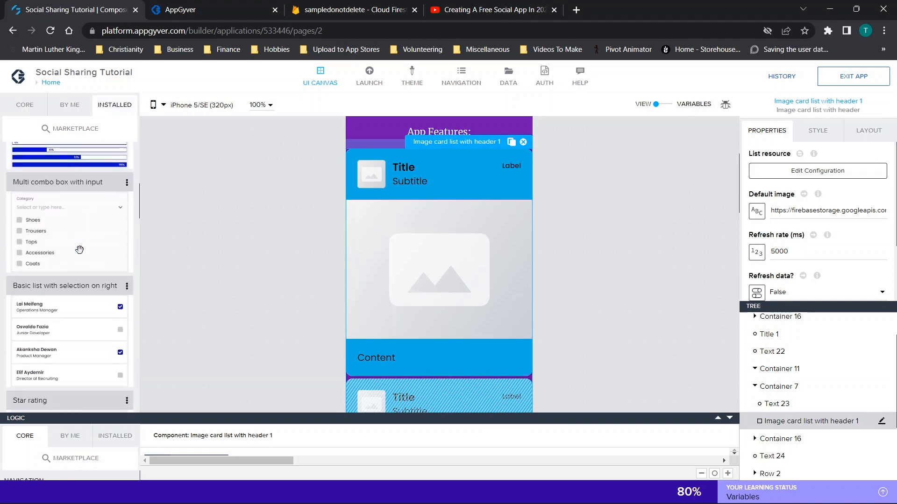
scroll(80, 249, down, 5)
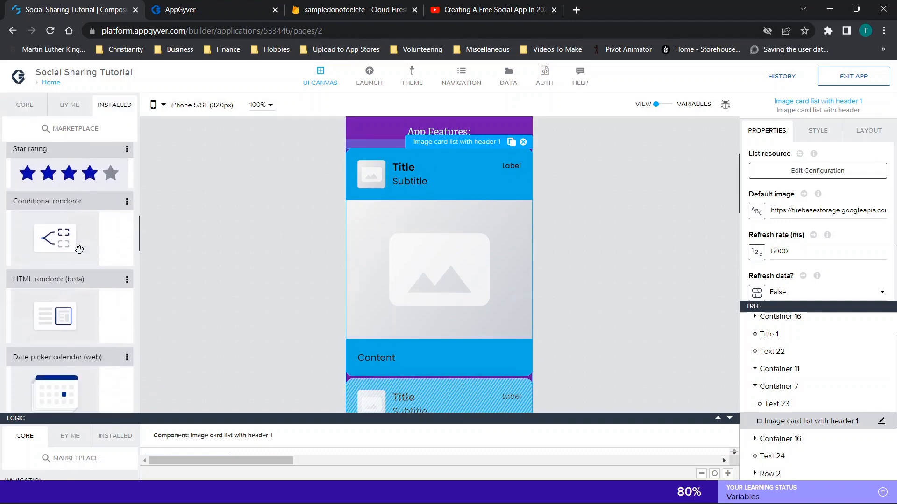
scroll(79, 249, down, 6)
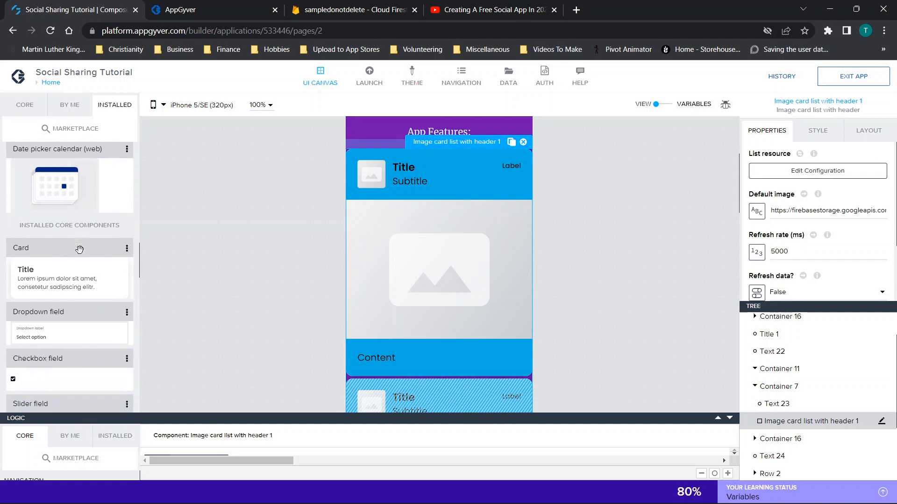
scroll(79, 249, down, 6)
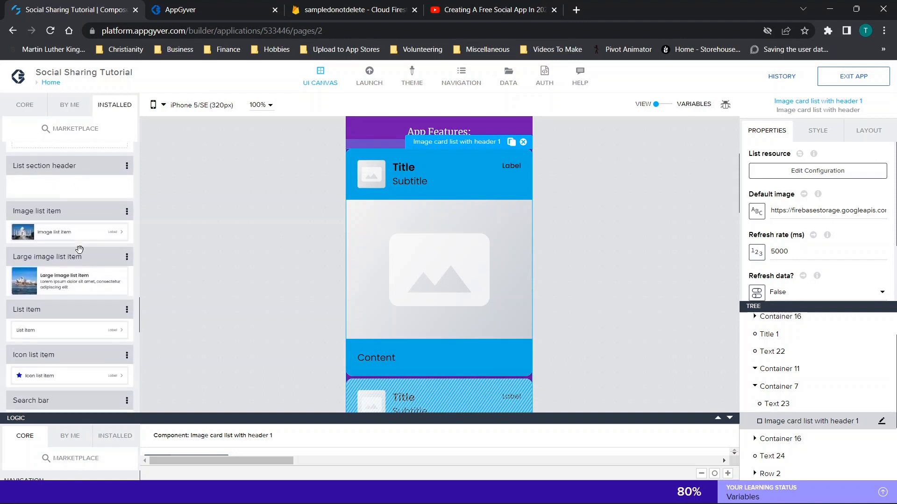
scroll(80, 248, down, 4)
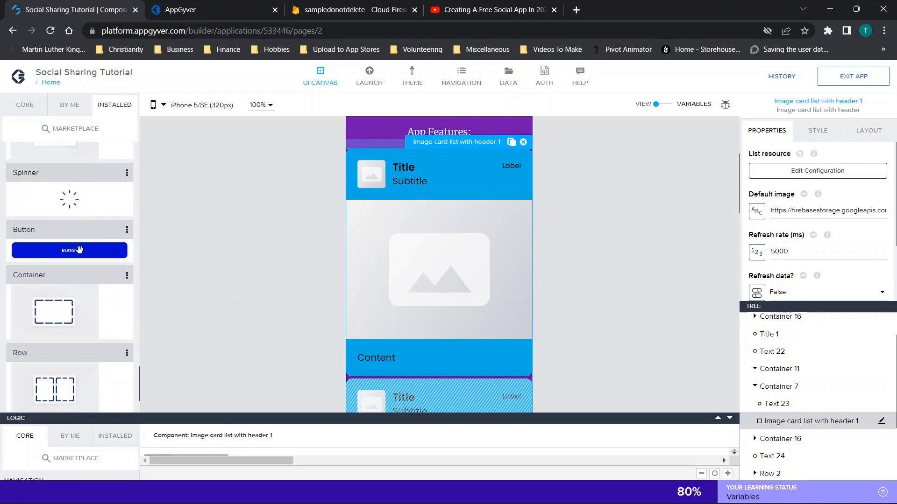
scroll(79, 249, up, 1)
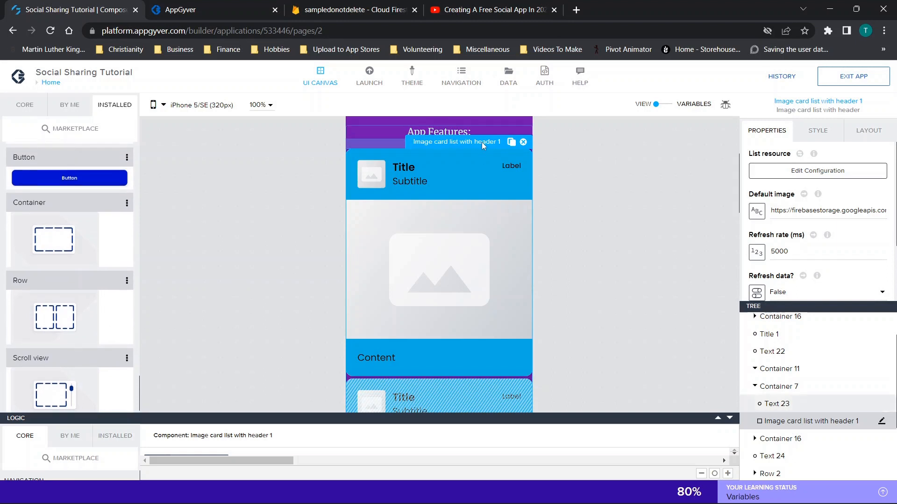
- Search the component marketplace for "image", view the Image card list with header details, and return to the canvas
click(75, 130)
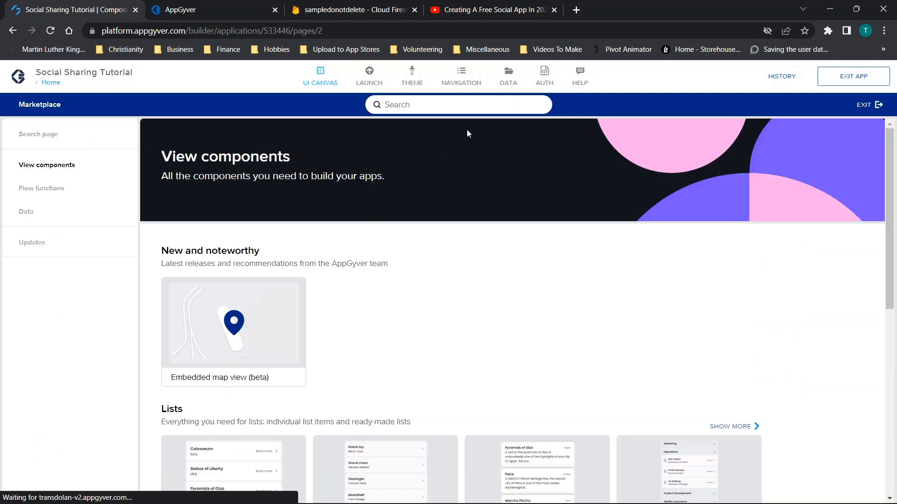
text(image)
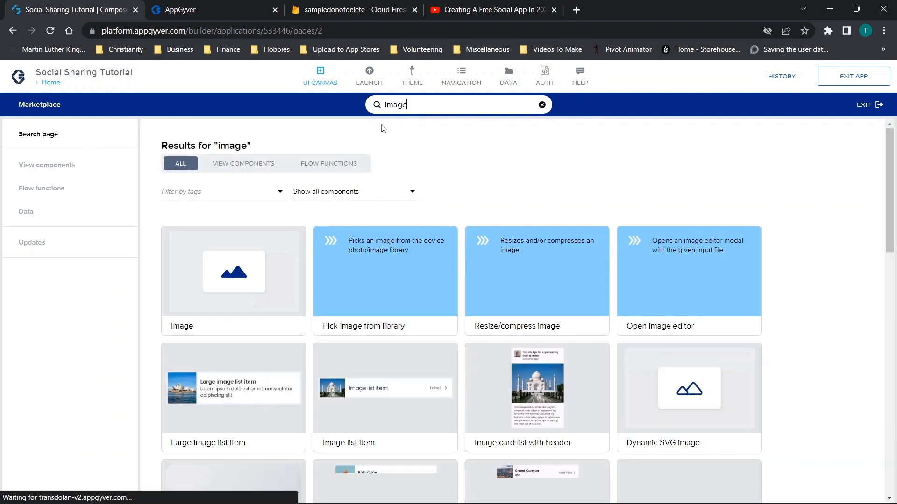
scroll(561, 258, down, 1)
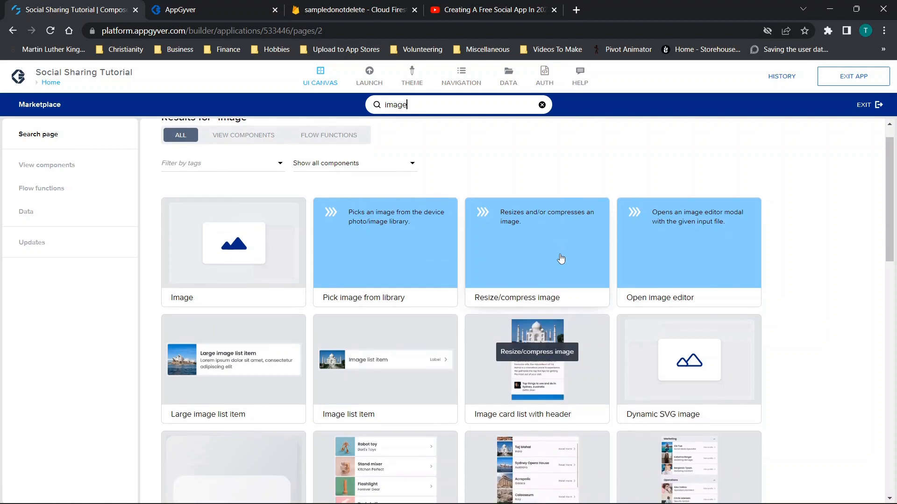
click(536, 372)
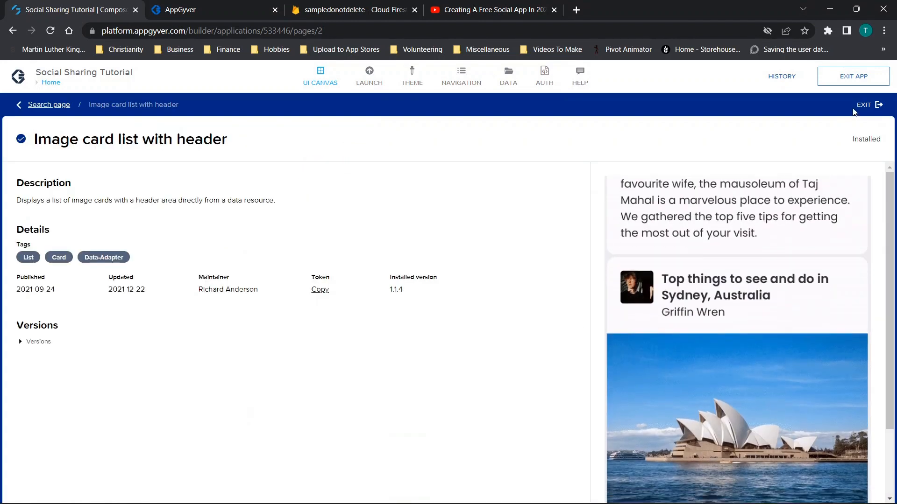
click(868, 105)
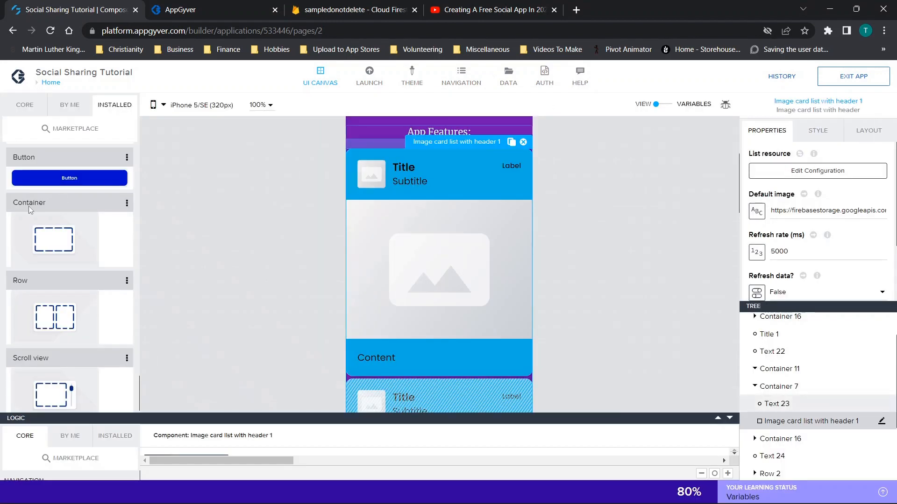
- Locate Image card list with header among the installed components and compare it with the card list on the canvas
scroll(29, 206, down, 15)
scroll(29, 206, up, 8)
scroll(28, 206, up, 5)
scroll(28, 206, up, 8)
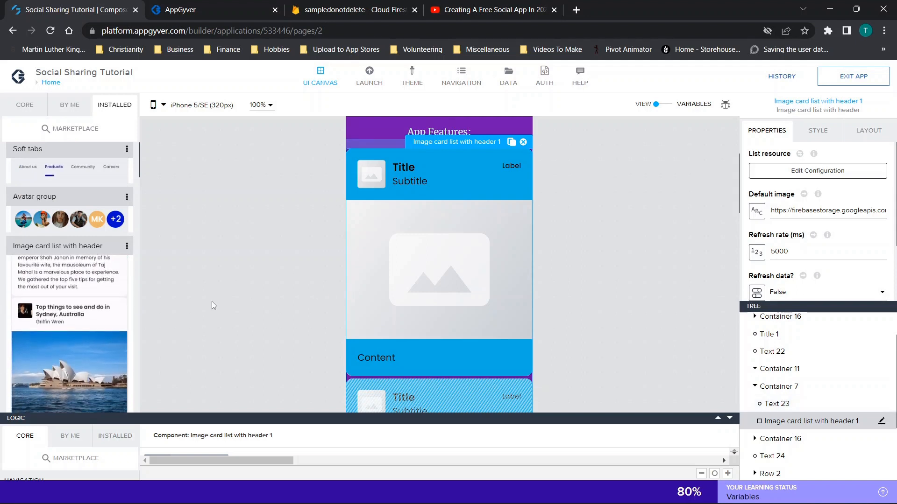
scroll(211, 302, down, 1)
scroll(437, 227, up, 2)
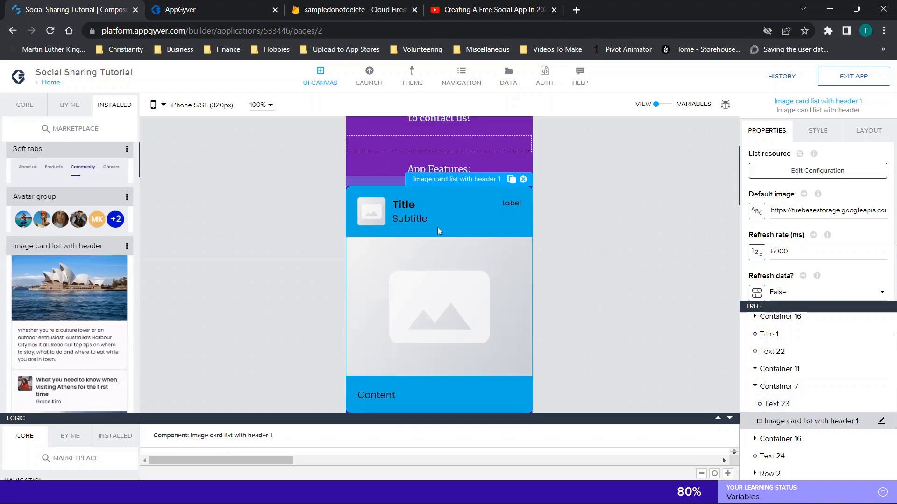
- Check the image card list's data field configuration against the collections in the Firestore database, and close it without saving
click(793, 168)
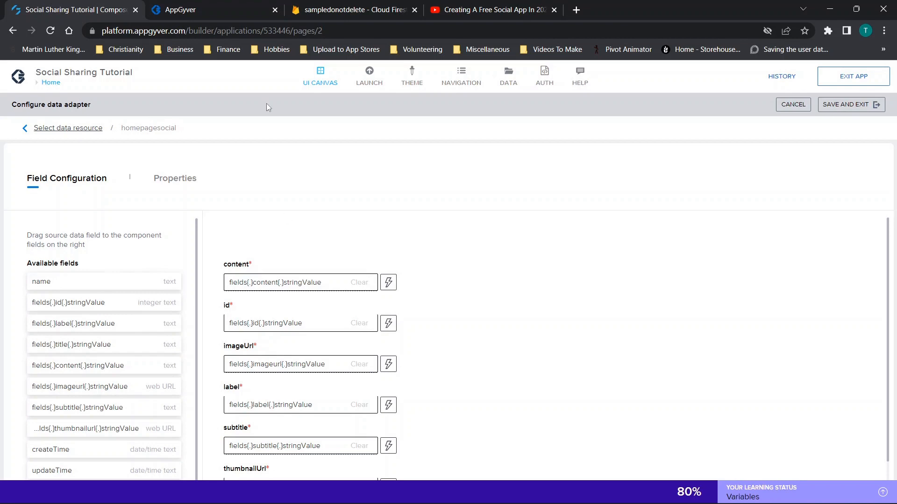
click(324, 10)
scroll(304, 334, down, 7)
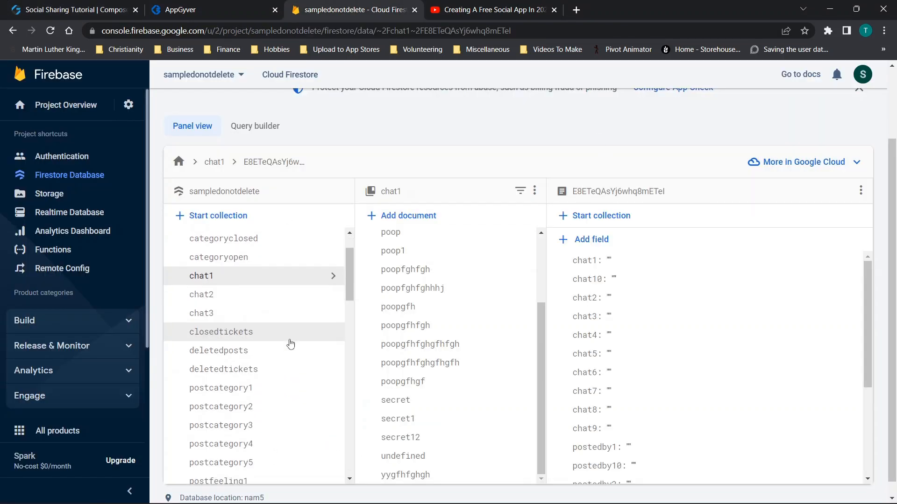
scroll(291, 344, down, 5)
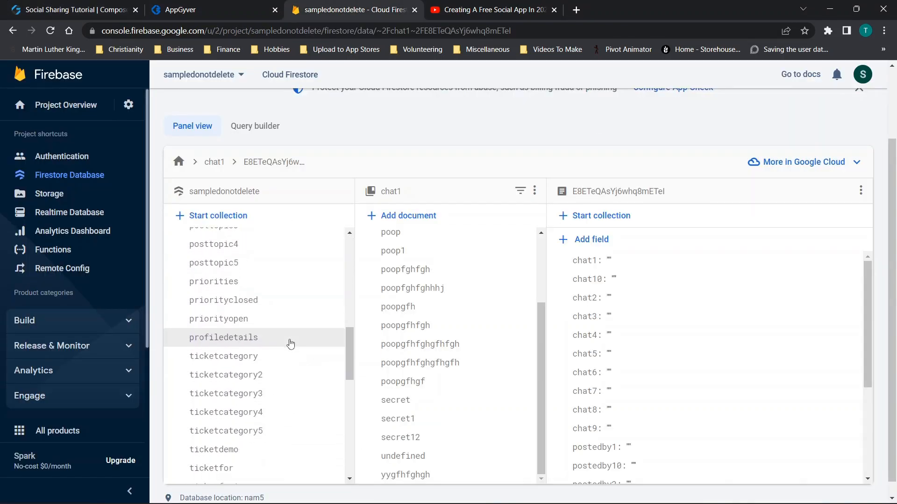
scroll(291, 344, down, 5)
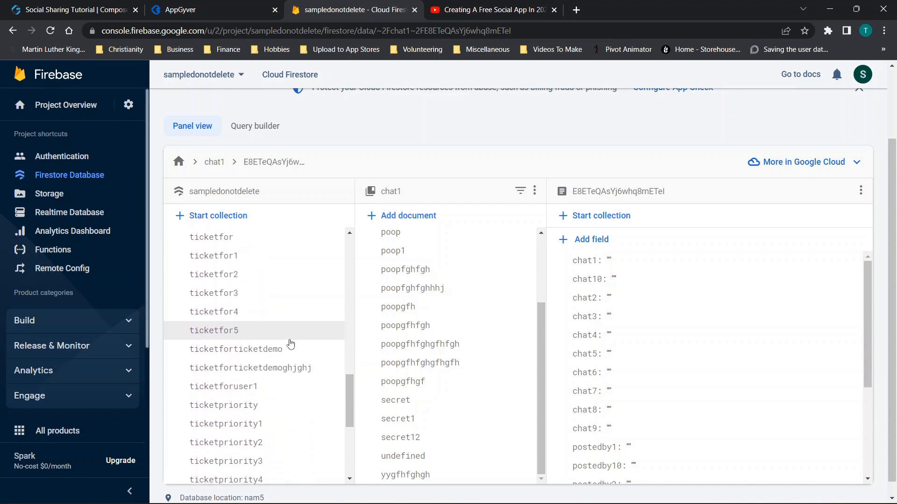
scroll(290, 344, down, 1)
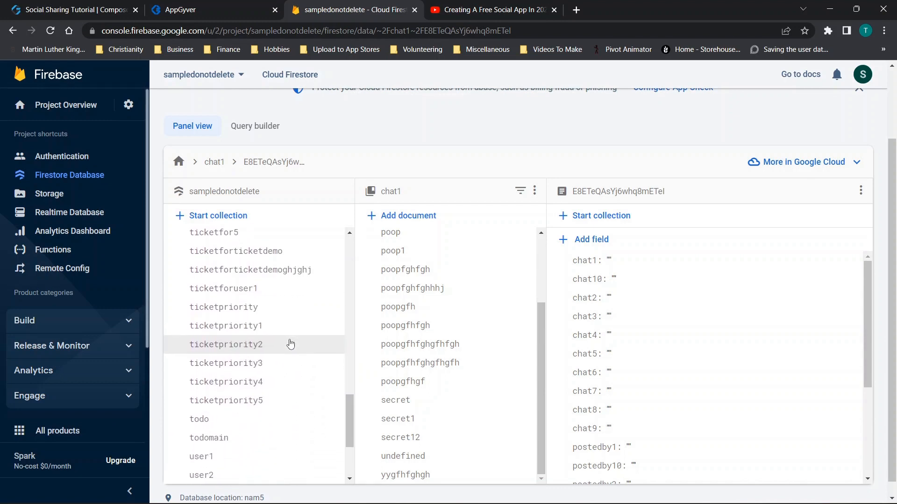
scroll(290, 344, down, 3)
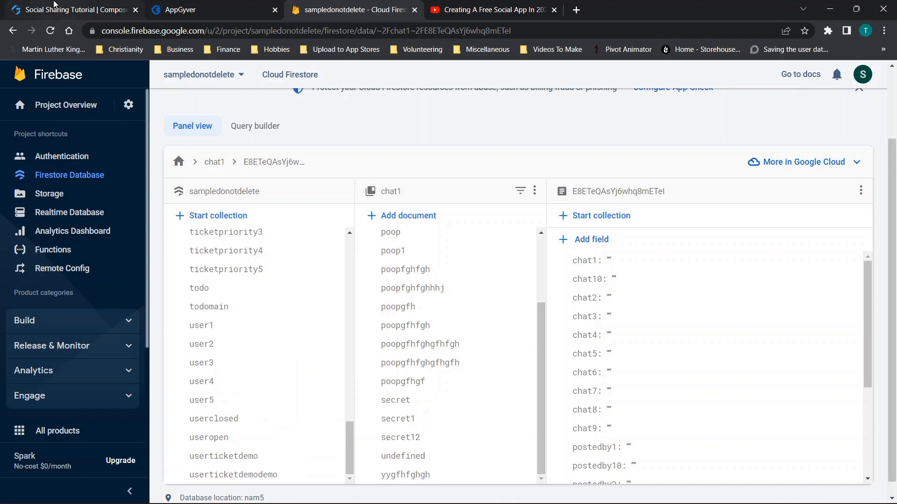
key(ctrl+1)
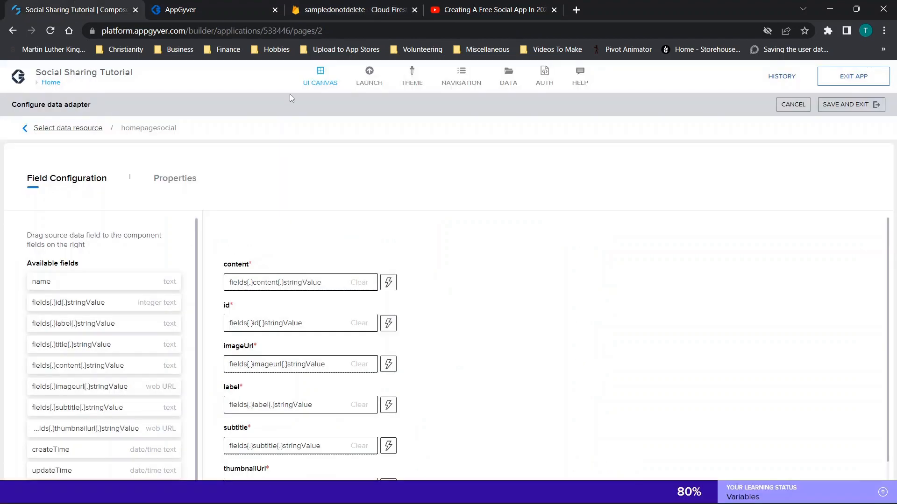
click(800, 106)
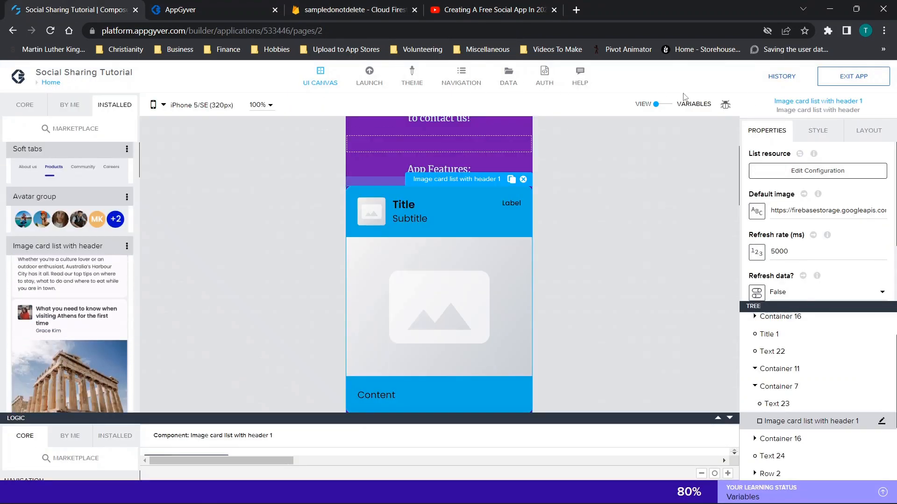
- View the Home page's data variables and return to the page view
click(664, 104)
click(123, 197)
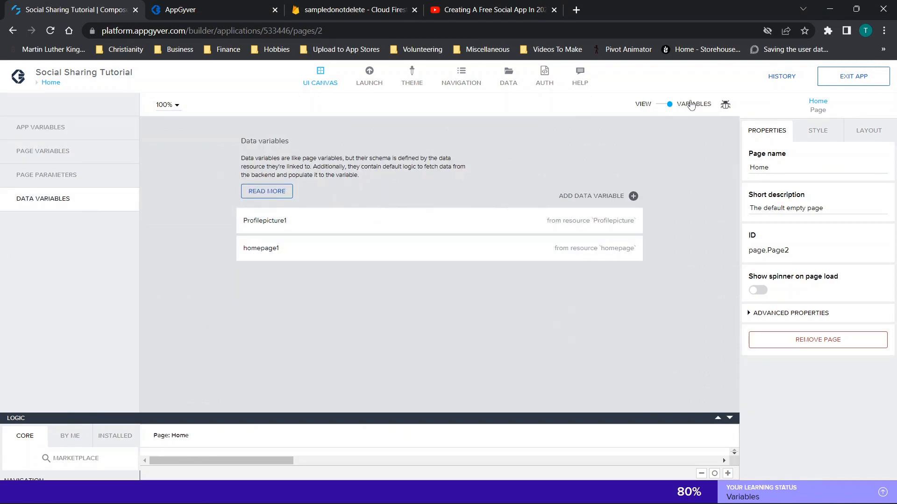
click(662, 105)
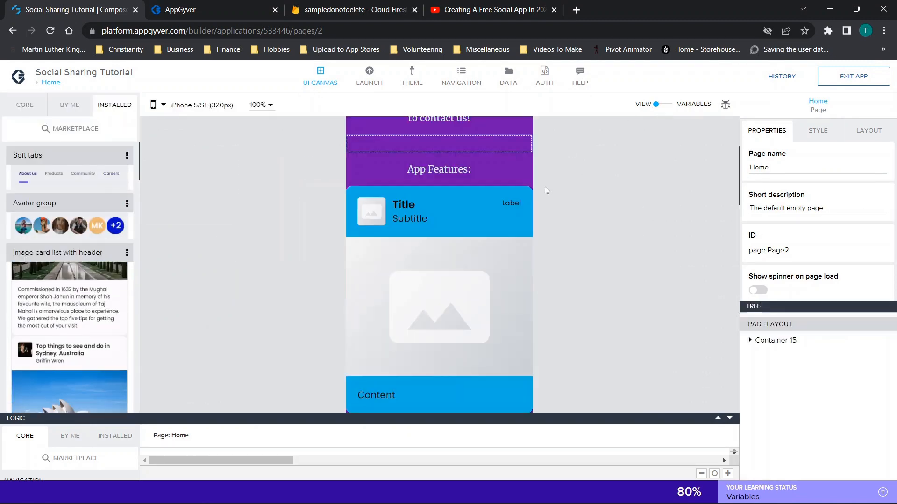
- Find the homepagesocial data resource and examine its base resource URL
click(522, 83)
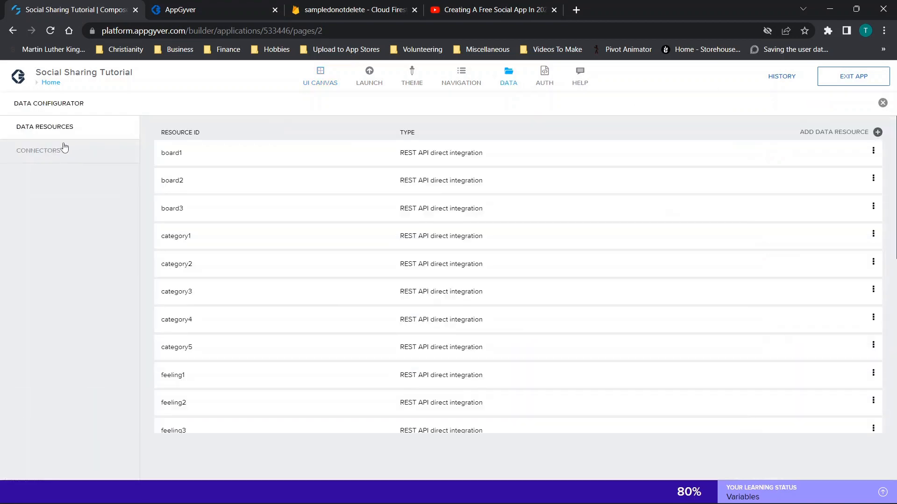
scroll(313, 243, down, 3)
scroll(311, 242, down, 2)
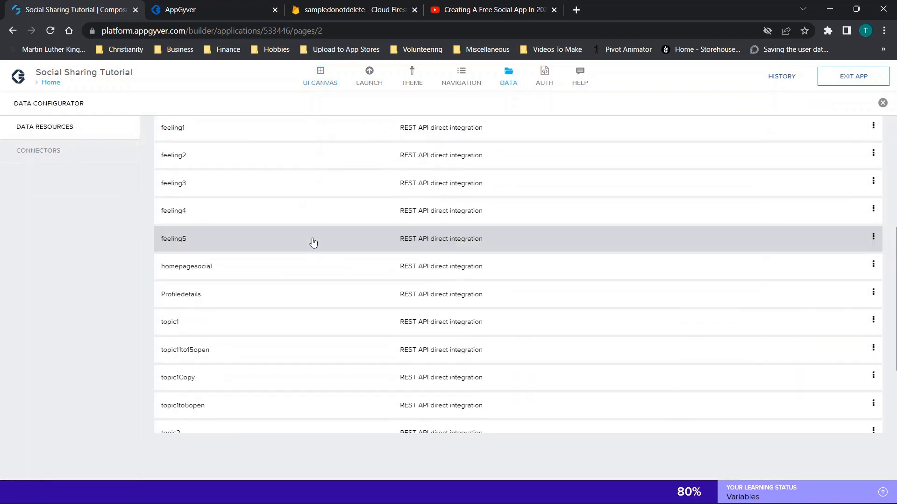
click(219, 274)
click(281, 271)
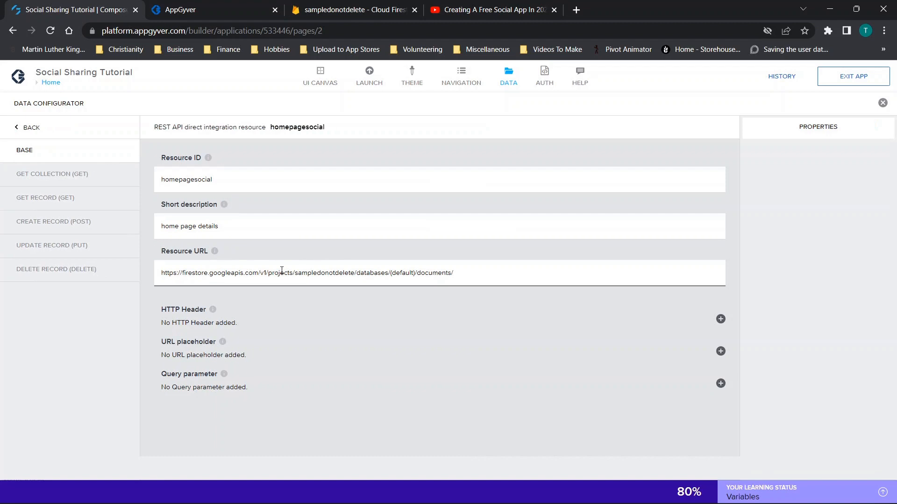
drag(482, 279, 180, 273)
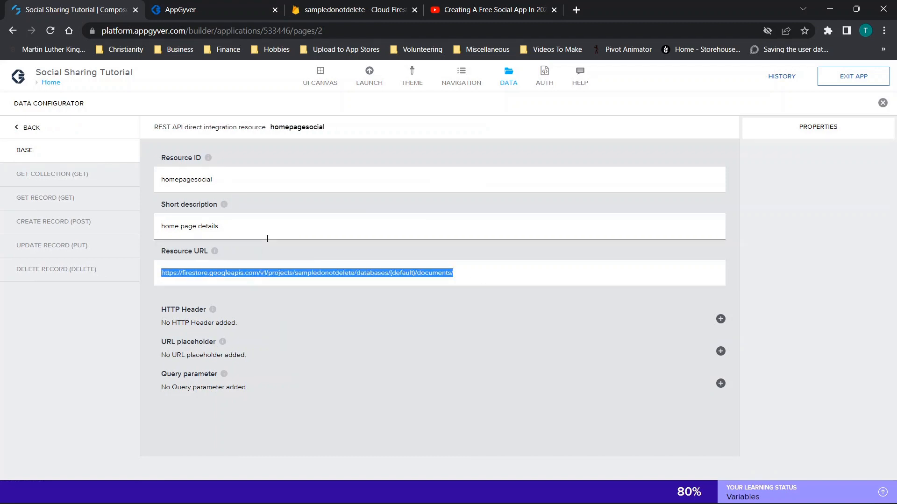
- Compare homepagesocial's get record and get collection settings, check the collection's relative path, and close the data configurator
click(38, 179)
click(75, 200)
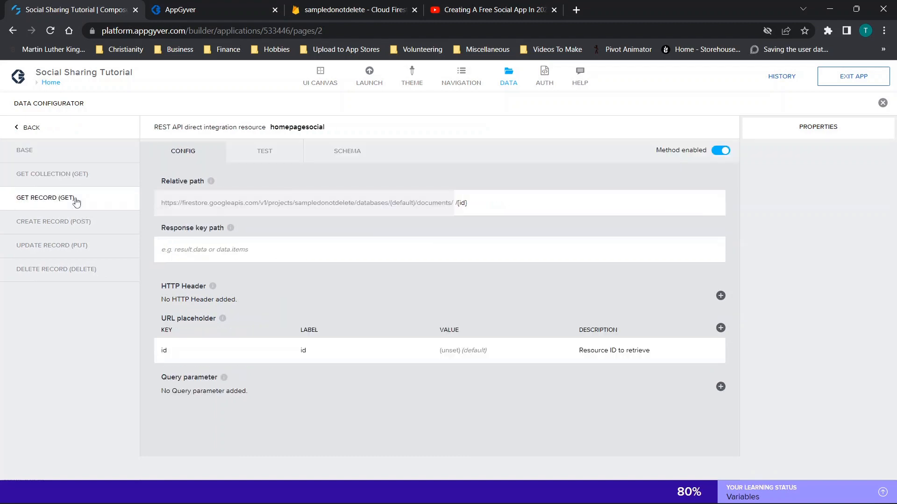
click(65, 175)
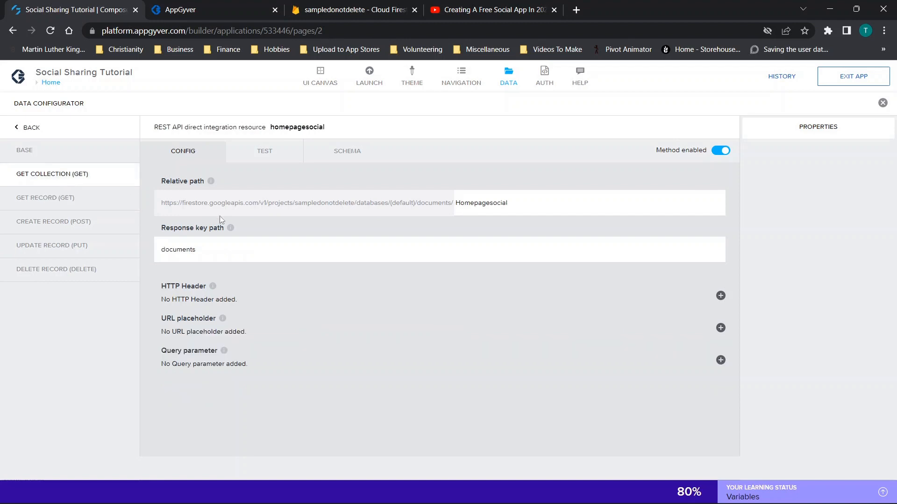
click(458, 206)
click(883, 103)
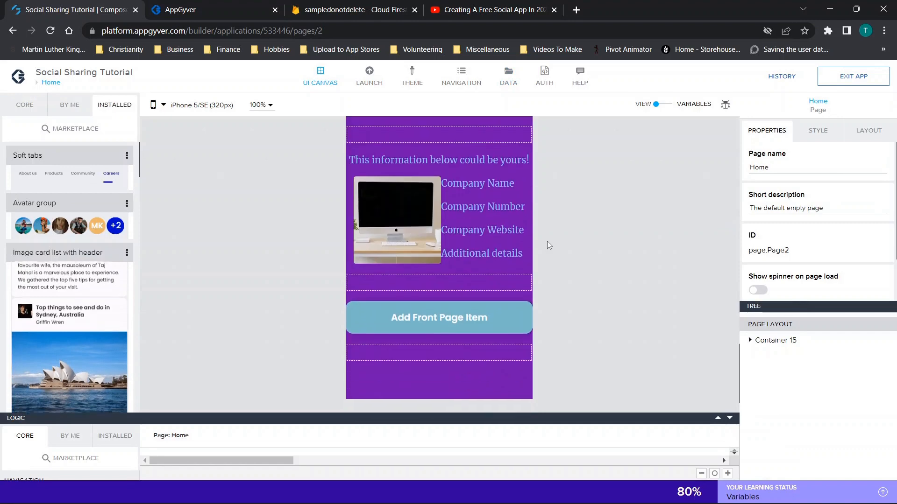
- Expand Container 15 and Container 13 in the page's component tree to examine the nested input fields
click(750, 340)
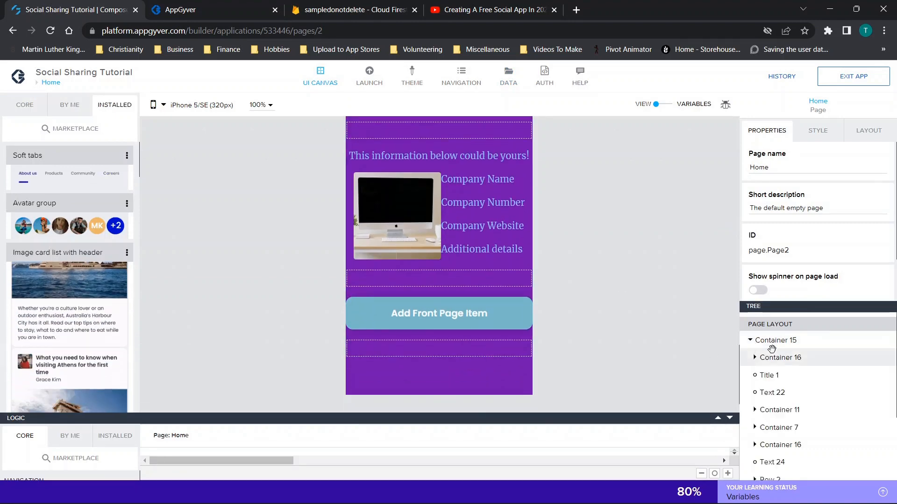
scroll(769, 344, down, 2)
click(755, 467)
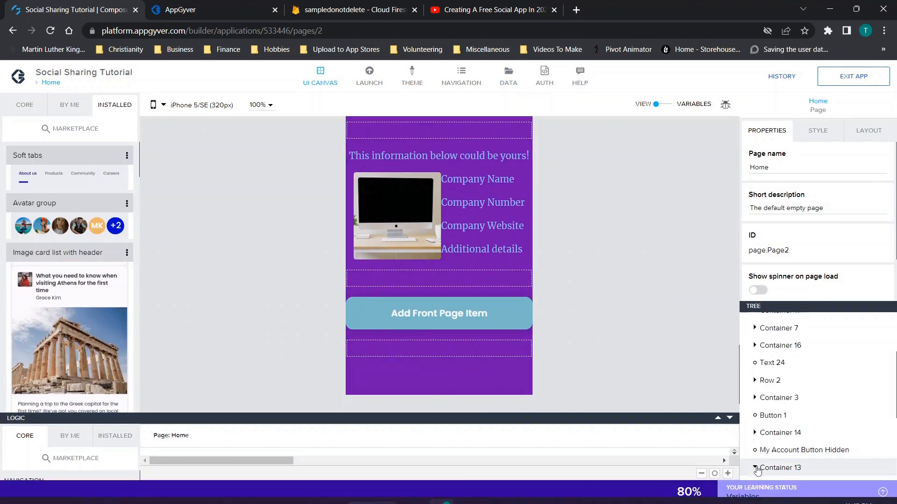
scroll(775, 420, down, 3)
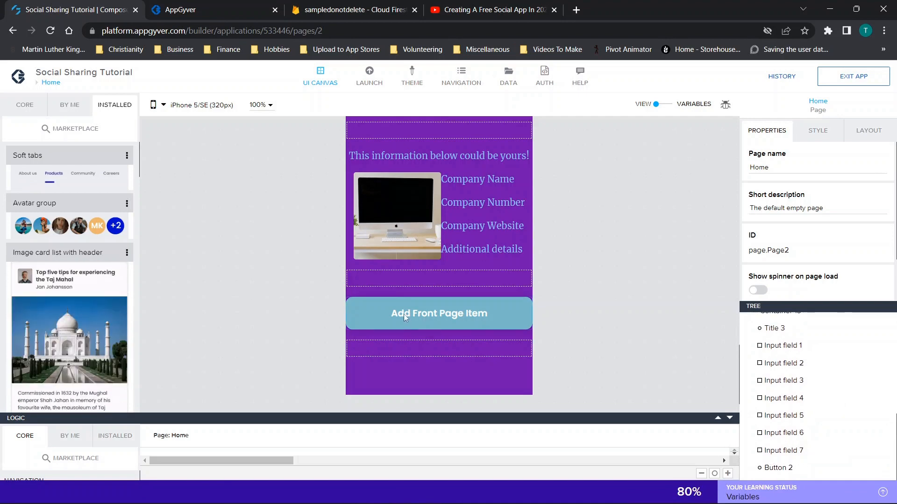
- Inspect the Add Front Page Item button and Container 13
click(417, 322)
scroll(799, 398, up, 3)
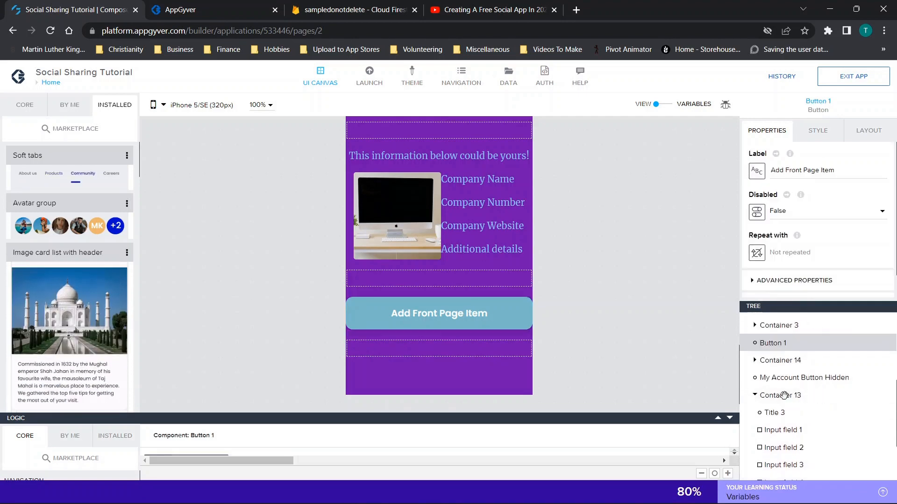
click(799, 398)
scroll(791, 397, down, 2)
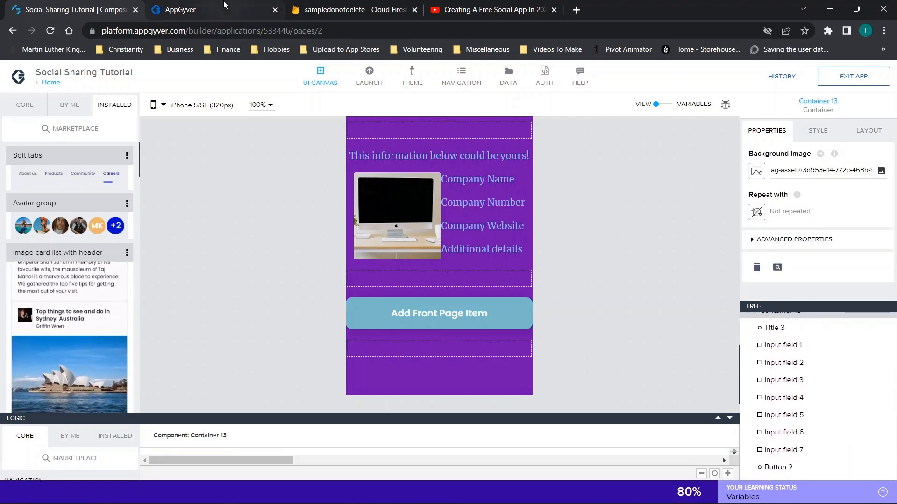
- Switch to the app preview, open the Add Front Page Item form, review its fields, and return to the builder
key(ctrl+Tab)
scroll(387, 219, down, 8)
click(465, 435)
scroll(465, 441, down, 7)
scroll(153, 219, down, 1)
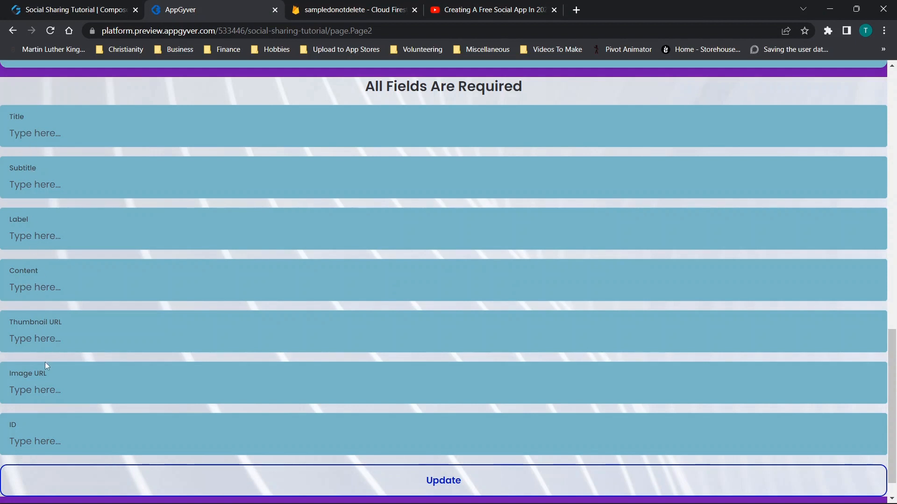
click(71, 10)
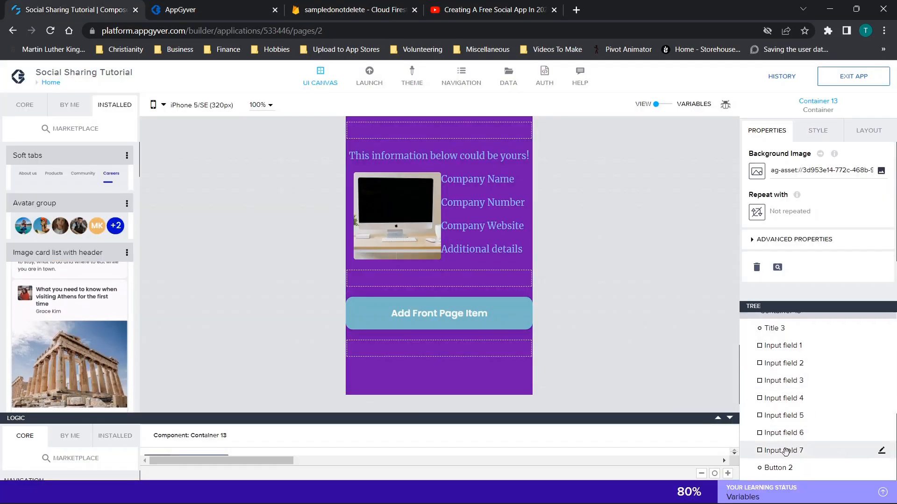
- Open the logic of Button 2 in Container 13 and examine the HTTP request's URL formula without changing it
click(769, 467)
scroll(796, 228, down, 1)
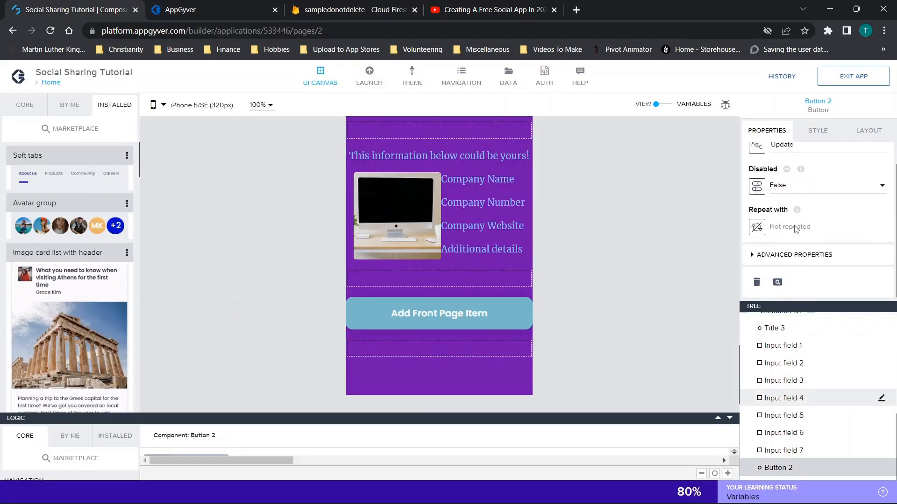
click(719, 420)
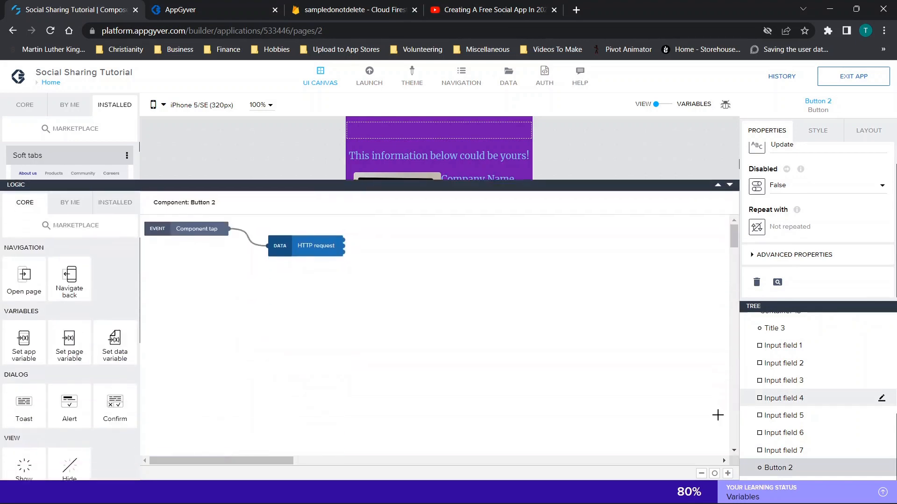
click(853, 233)
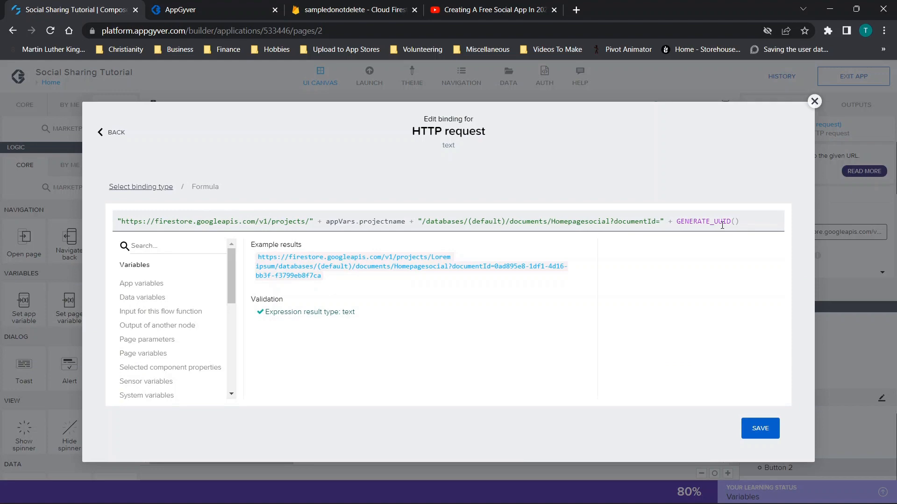
click(814, 101)
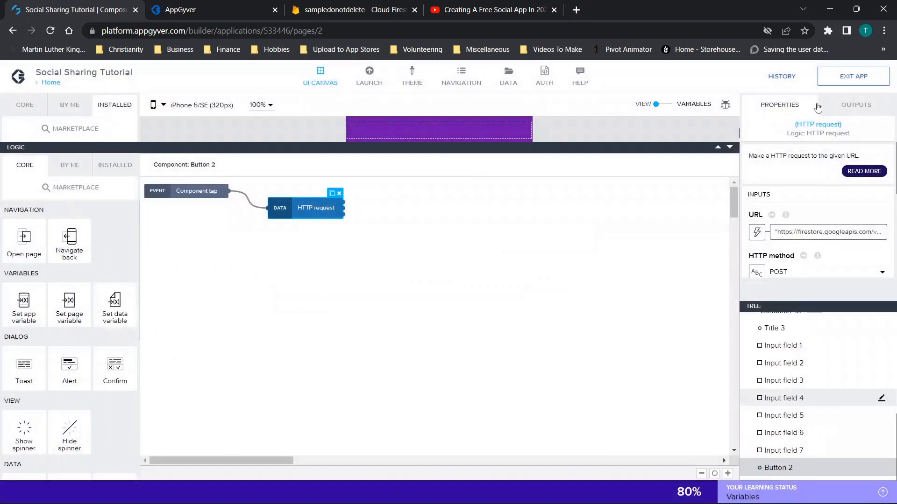
click(841, 231)
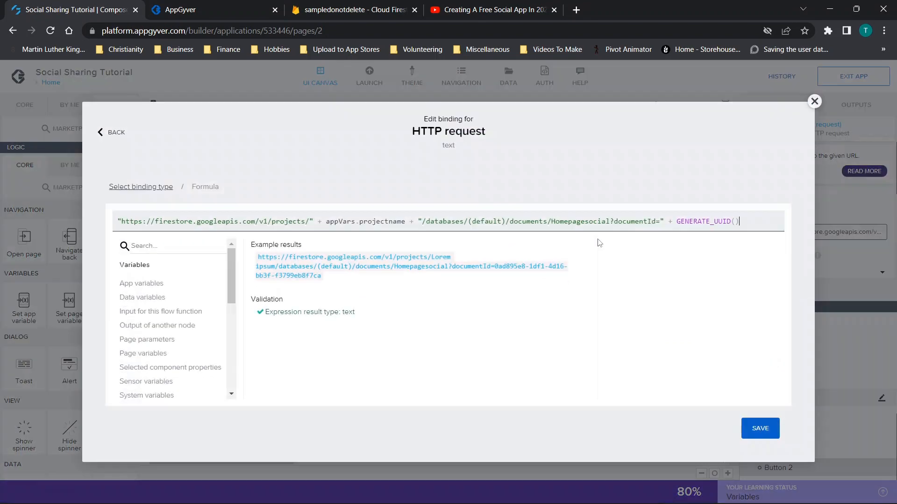
click(815, 102)
- Examine the HTTP request's request body formula, close it unchanged, and shrink the logic area
scroll(840, 232, down, 3)
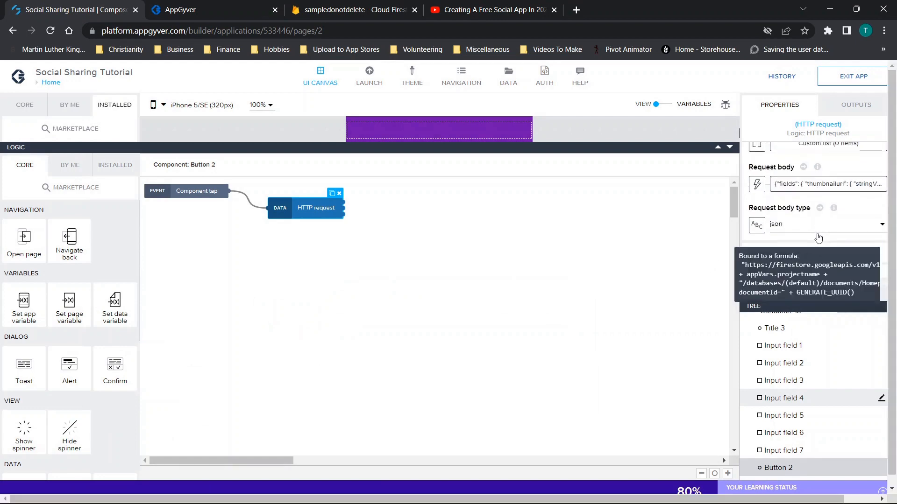
click(841, 182)
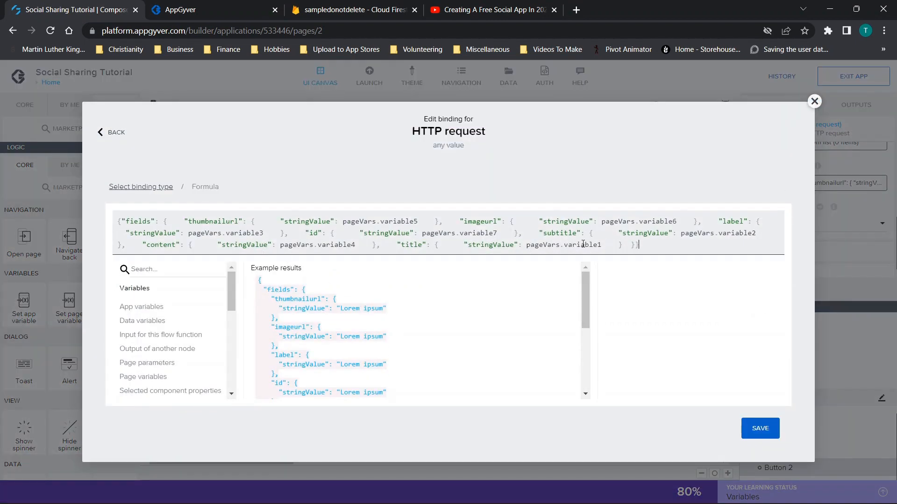
click(814, 102)
click(730, 148)
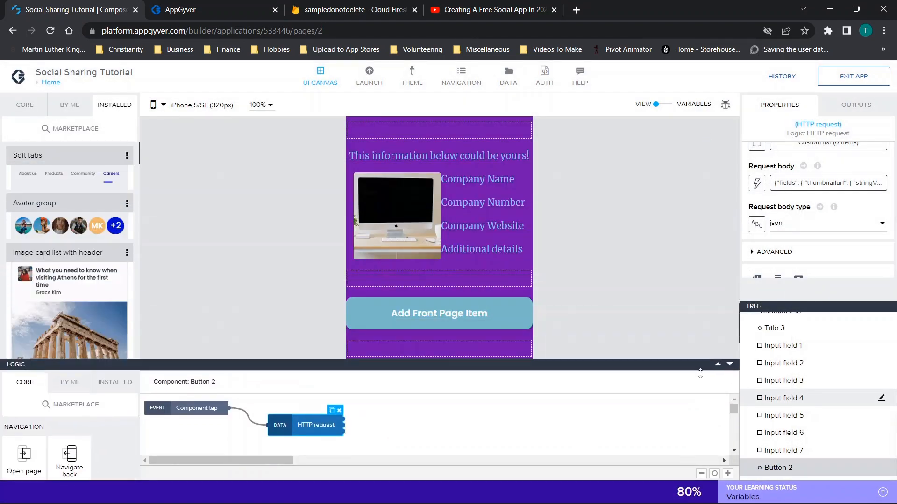
- Inspect the properties of the Add Front Page Item button and of Input fields 1 to 7 in the form container
click(454, 318)
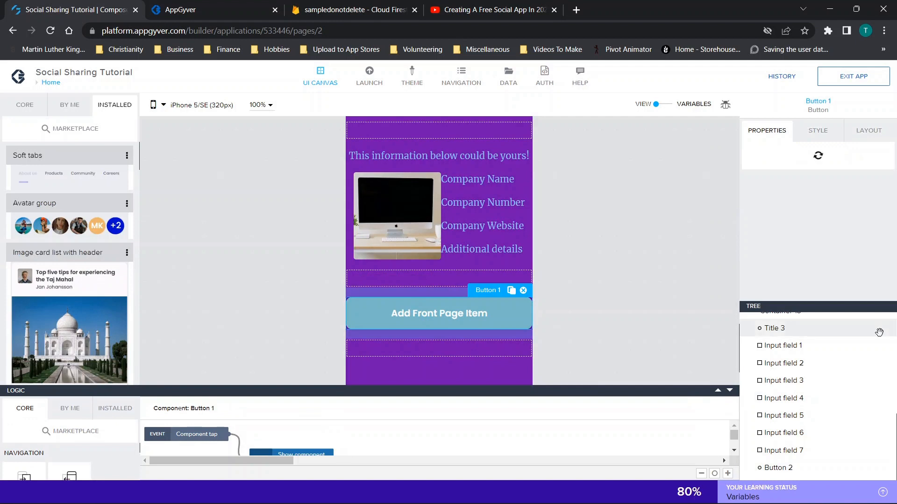
click(801, 345)
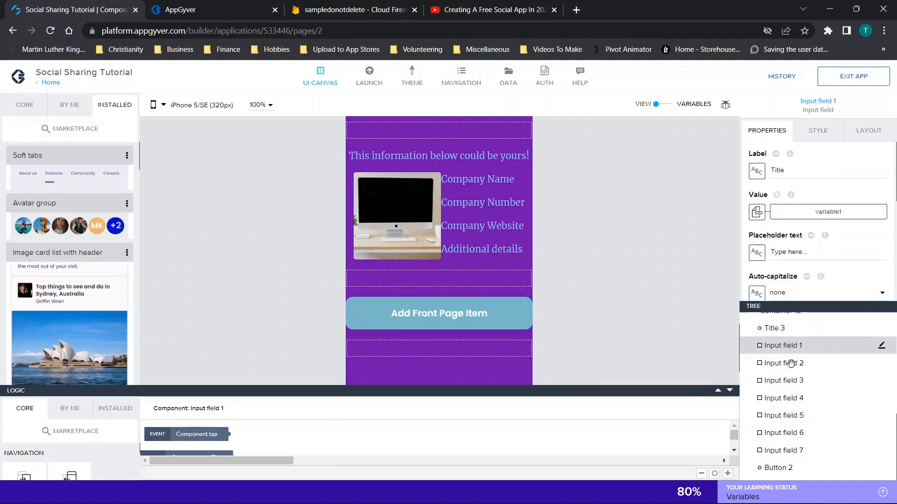
click(792, 363)
click(789, 380)
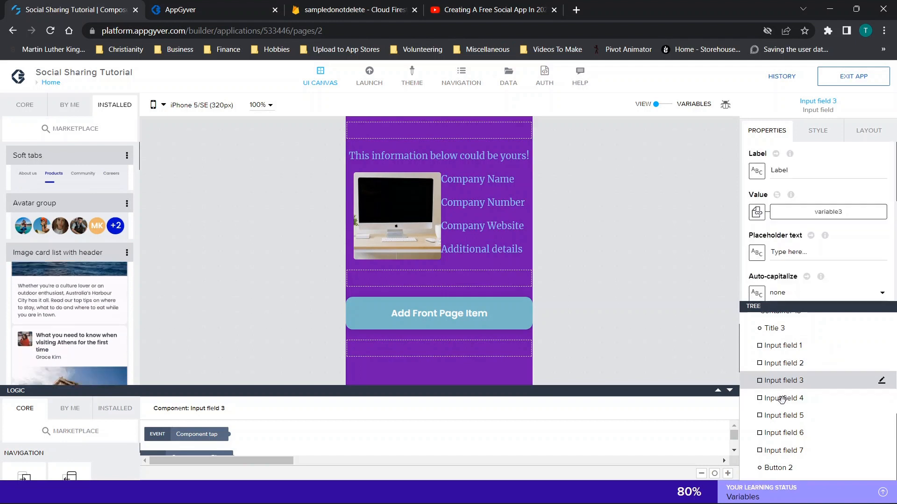
click(783, 398)
click(781, 415)
click(779, 433)
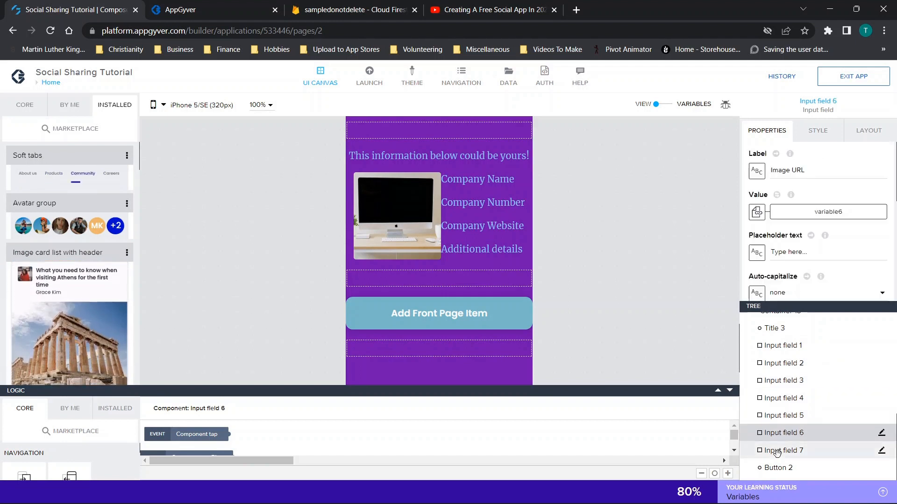
click(776, 451)
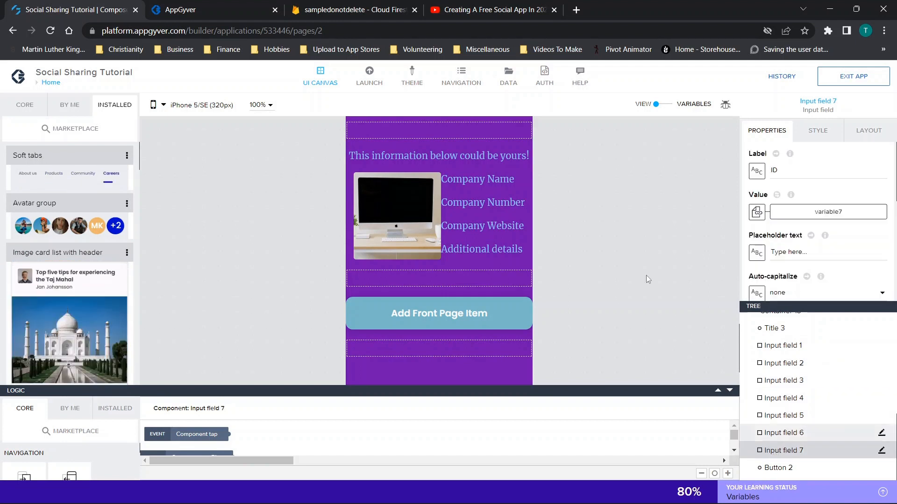
- Compare Input field 3 and Button 2 with the matching form fields and Update button in the app preview, returning to the builder
click(164, 4)
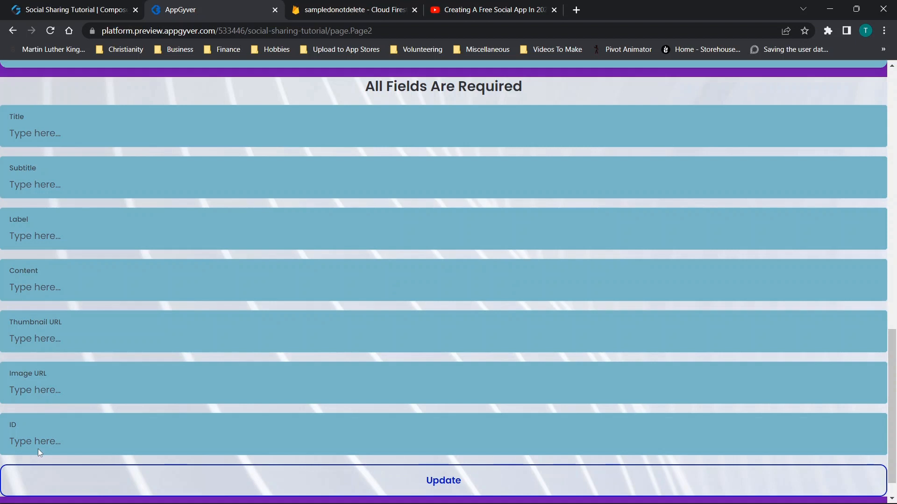
click(61, 9)
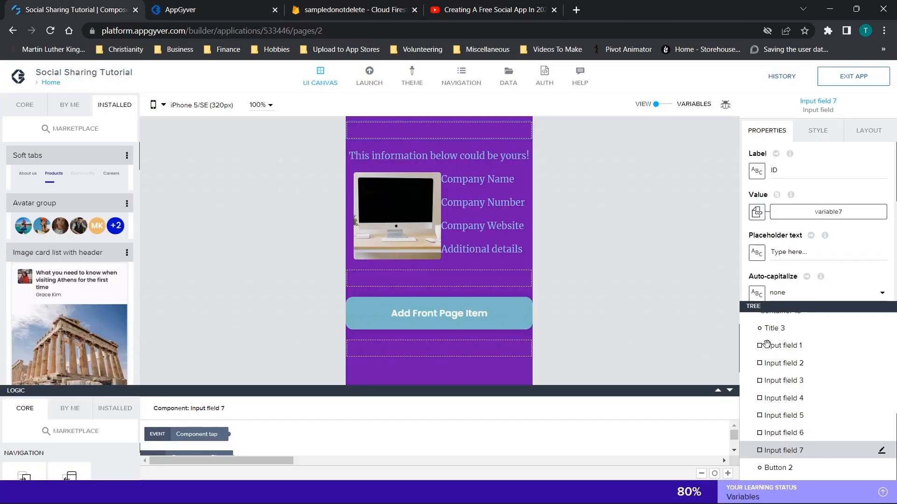
click(794, 380)
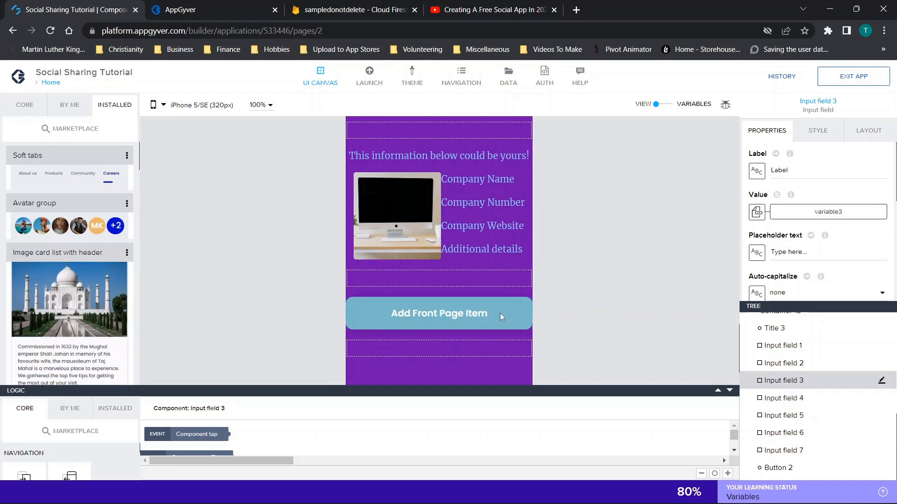
click(781, 468)
click(227, 7)
scroll(472, 418, down, 1)
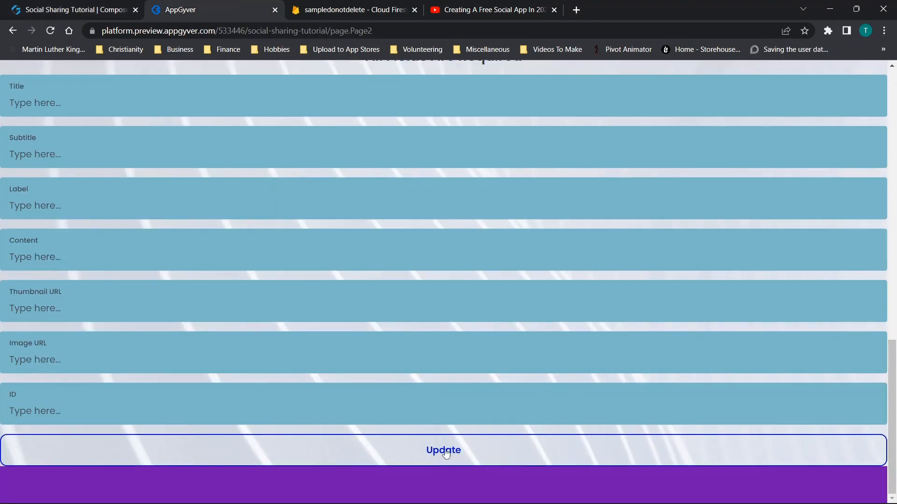
click(70, 10)
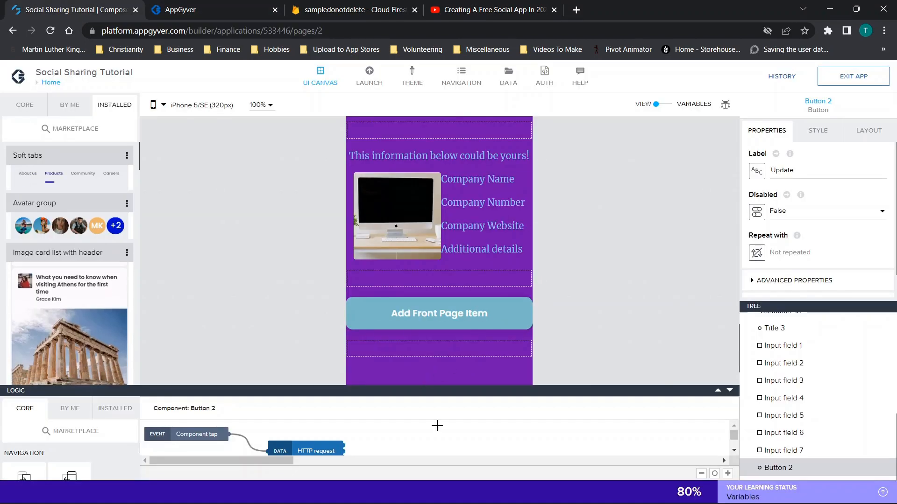
- Enlarge the logic area of Button 2 and review the HTTP request's URL, method and optional inputs
click(718, 393)
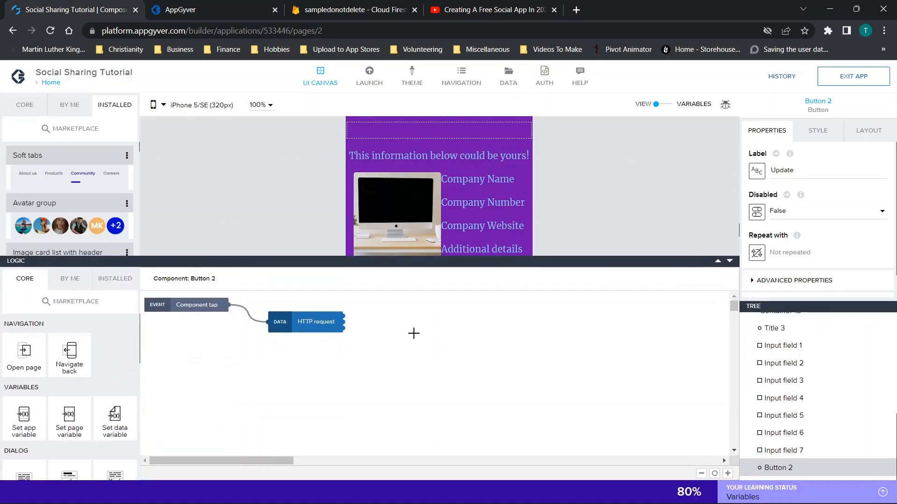
click(304, 320)
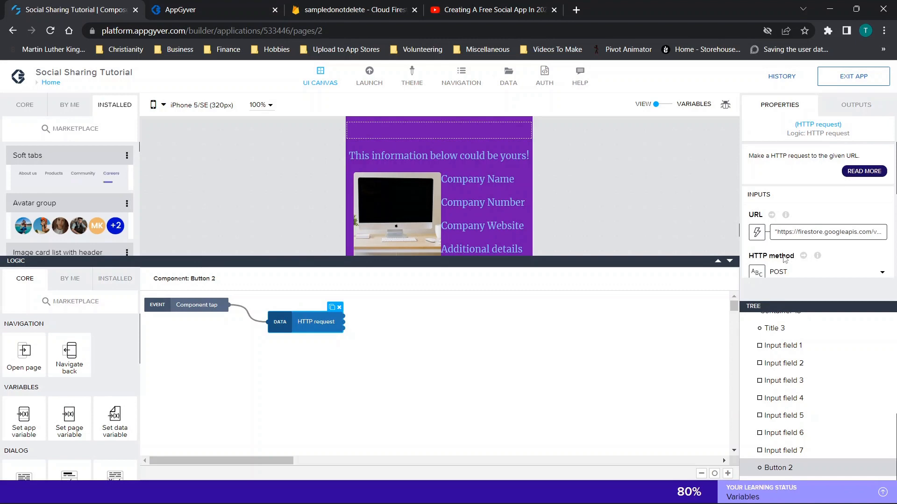
scroll(775, 264, down, 2)
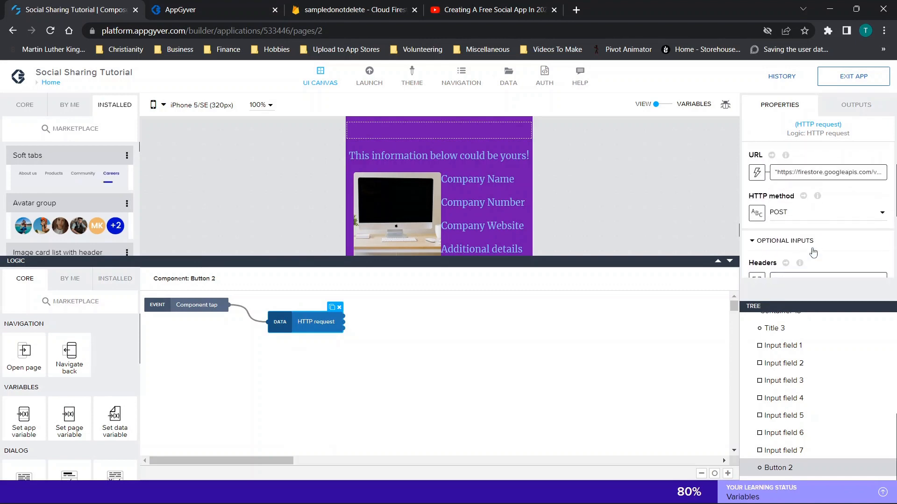
scroll(808, 250, down, 3)
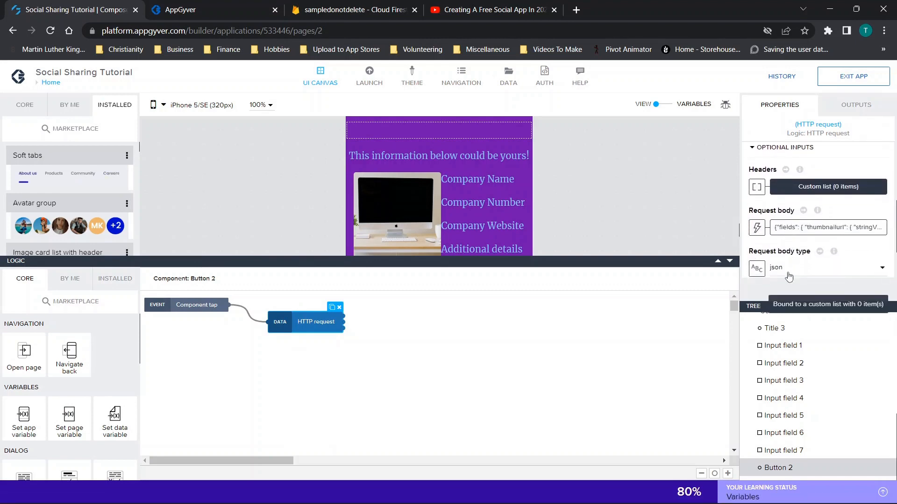
- Examine how the page variables are bound in the HTTP request's request body formula, close it unchanged, and shrink the logic area
click(790, 229)
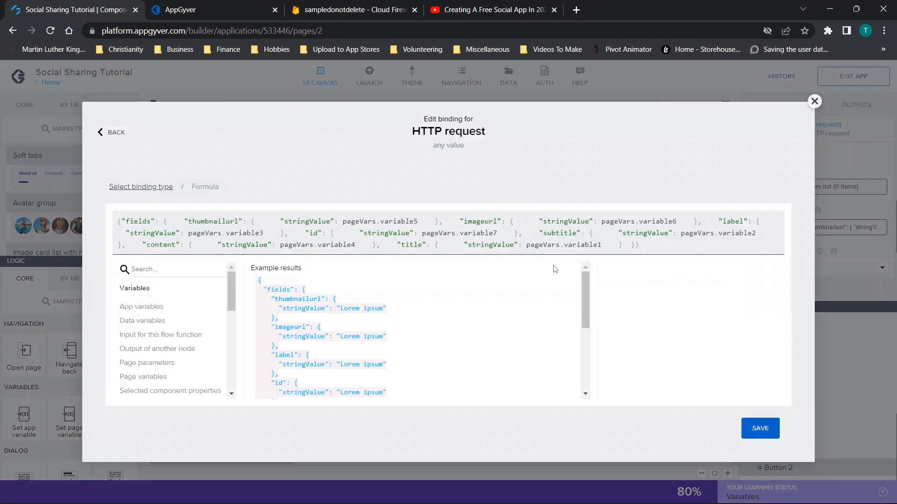
key(ctrl+a)
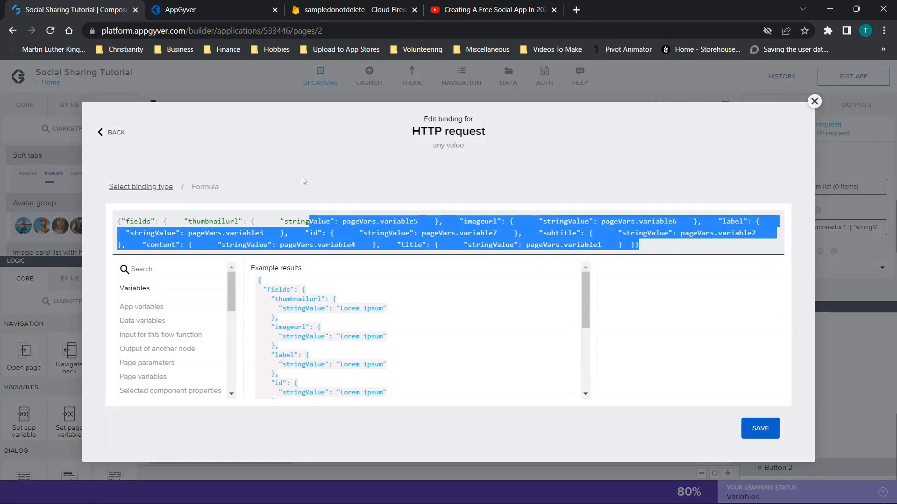
click(217, 214)
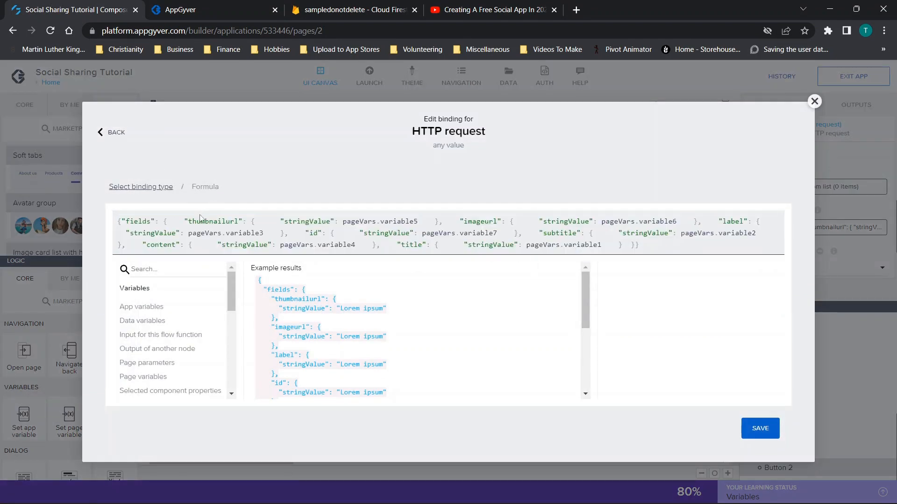
drag(359, 221, 405, 221)
drag(481, 217, 501, 217)
drag(619, 224, 682, 228)
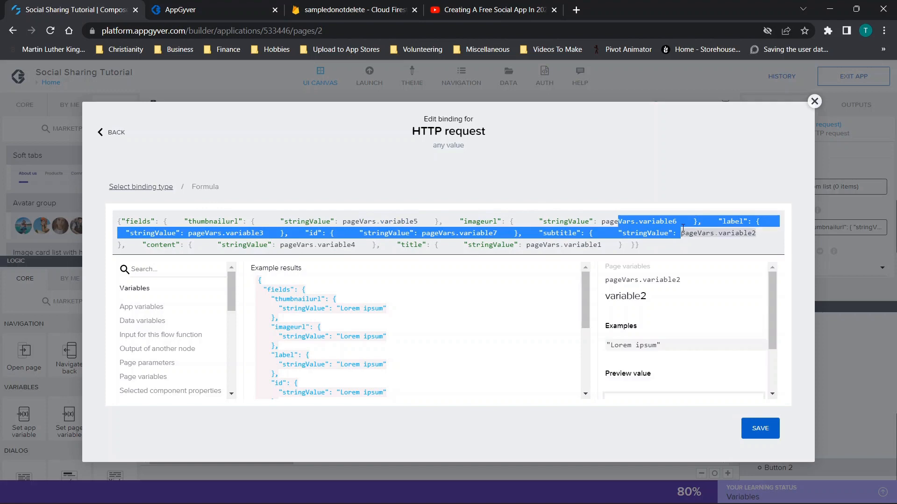
click(680, 221)
click(814, 103)
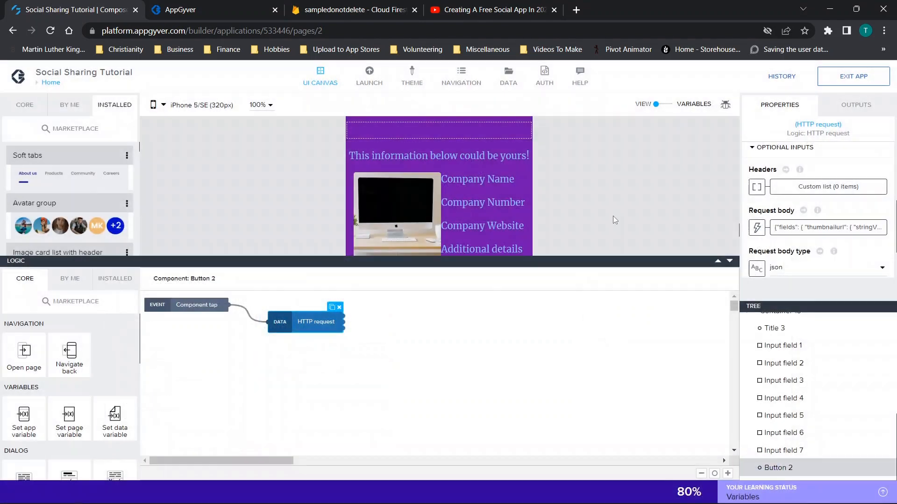
click(729, 261)
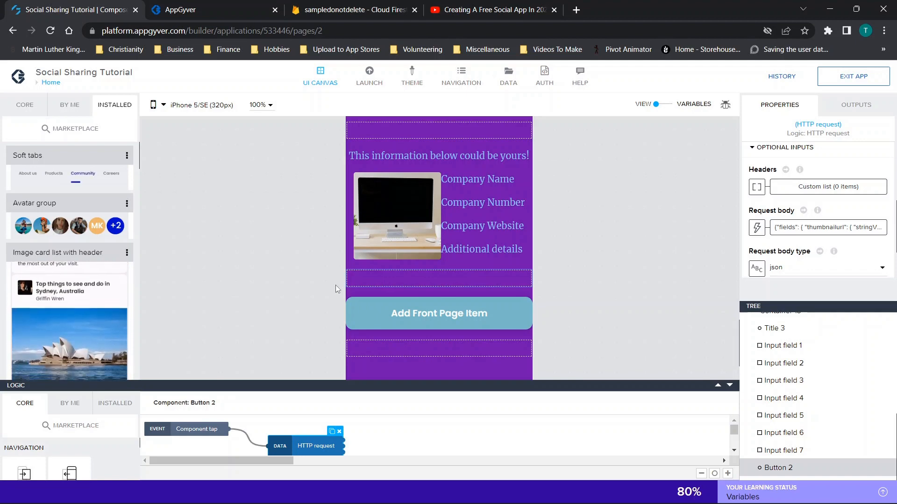
- Open the data adapter configuration of the image card list with header and return to its data resource selection
scroll(601, 259, up, 5)
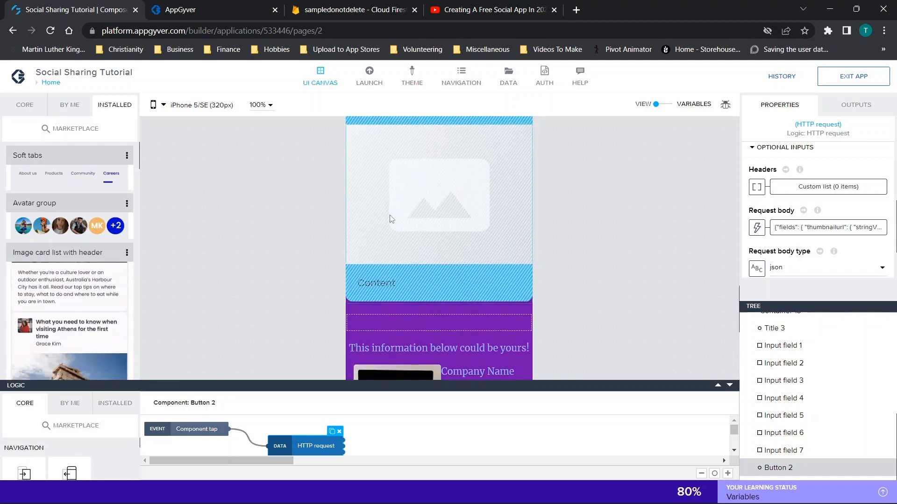
scroll(391, 219, up, 8)
click(428, 182)
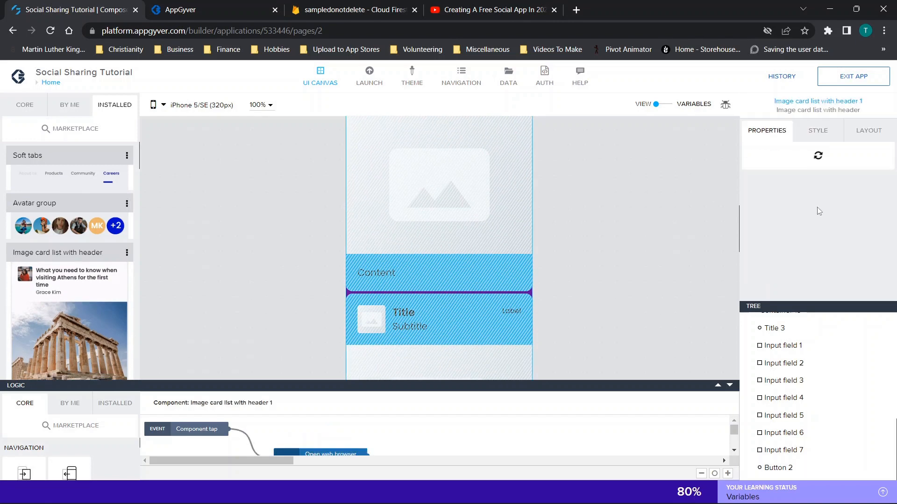
click(799, 169)
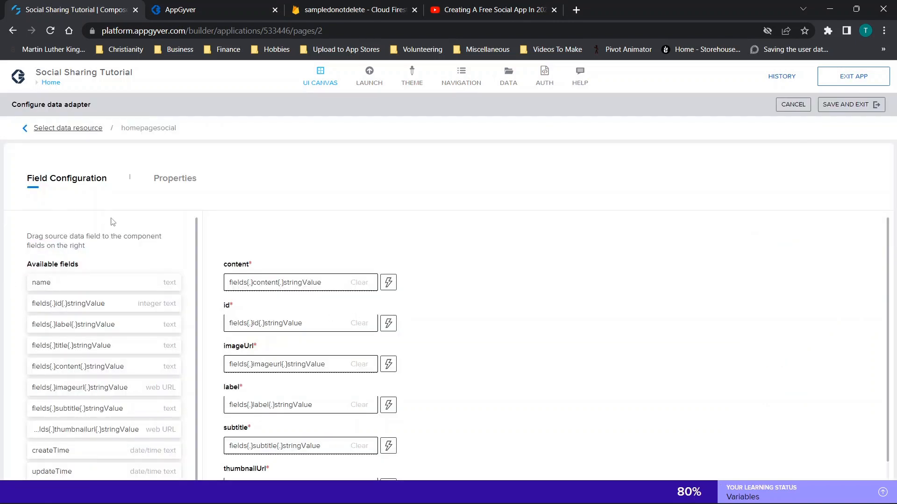
click(70, 128)
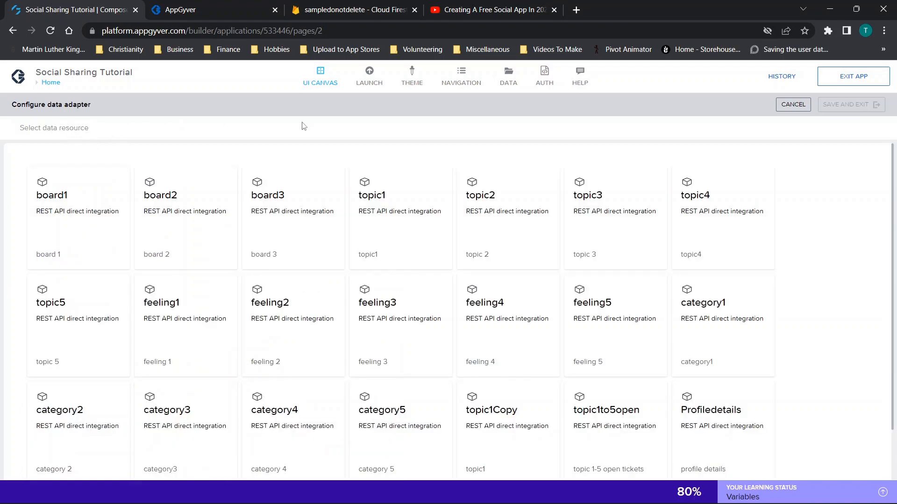
scroll(551, 262, down, 2)
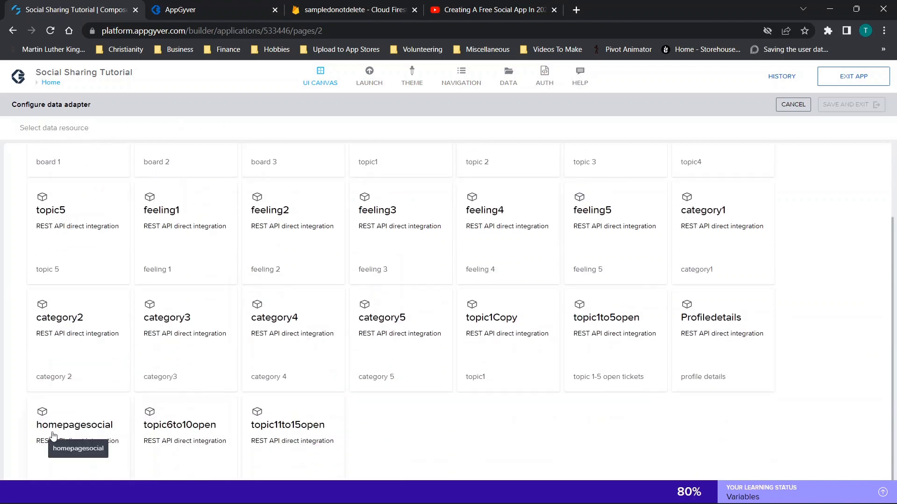
- Review the Get Collection configuration and test page of the homepagesocial data resource, and close the data configurator
click(507, 82)
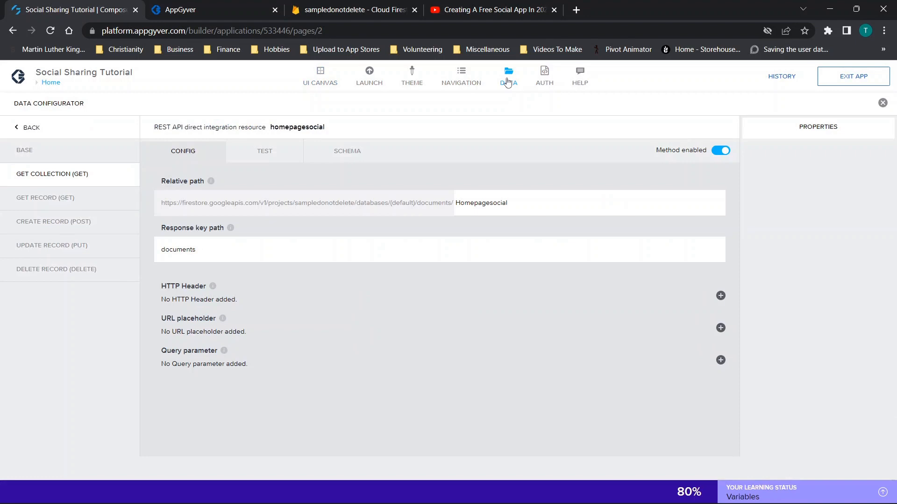
click(252, 158)
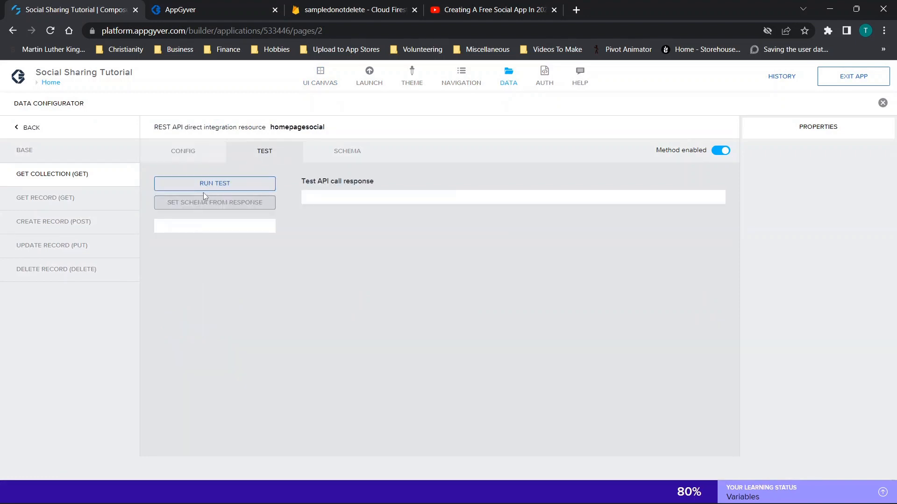
click(882, 104)
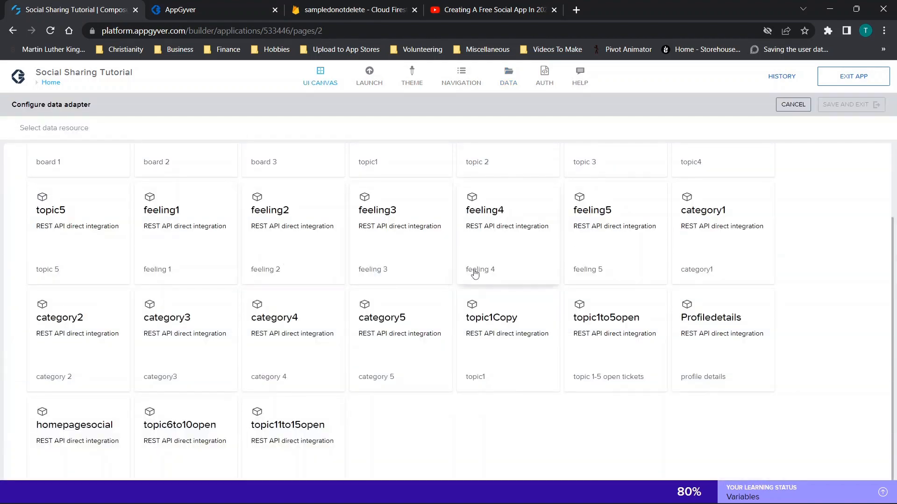
- Choose homepagesocial as the data resource for the image card list
scroll(737, 274, up, 2)
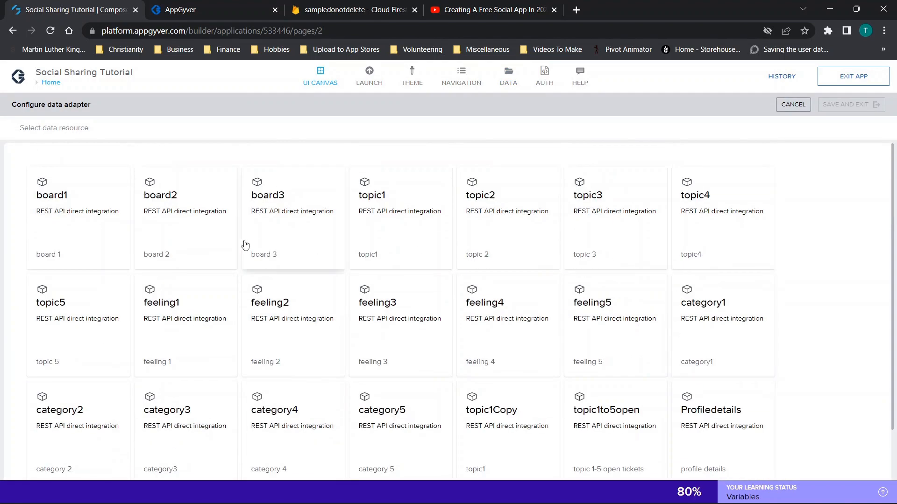
scroll(245, 245, down, 2)
click(91, 418)
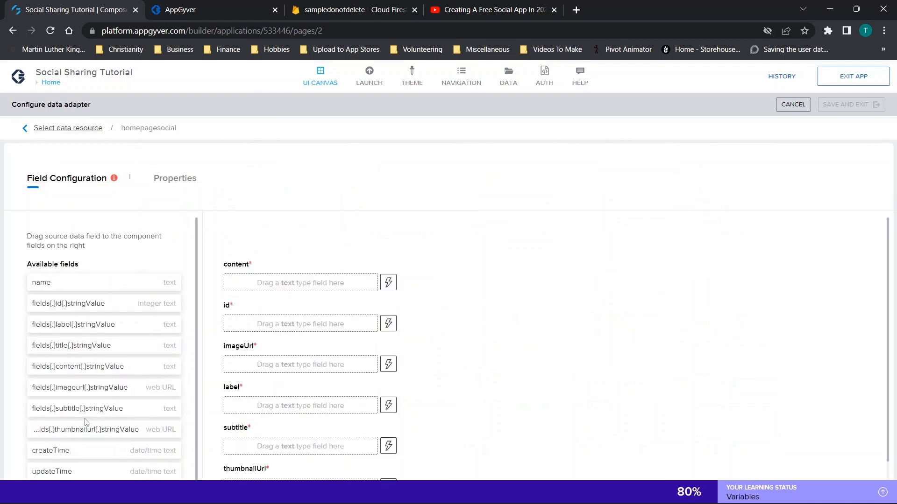
- Map the source content field to content, thumbnailurl to id, and label to label in the card list's field configuration
scroll(422, 229, down, 1)
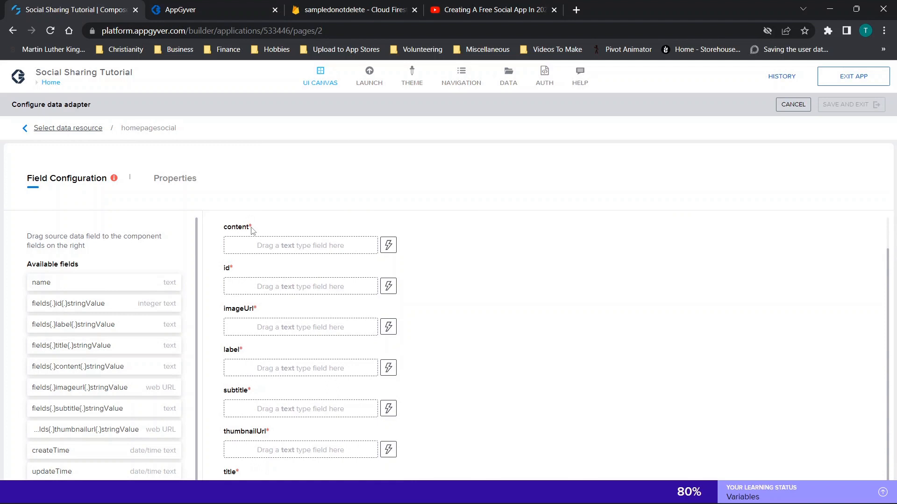
scroll(100, 347, down, 1)
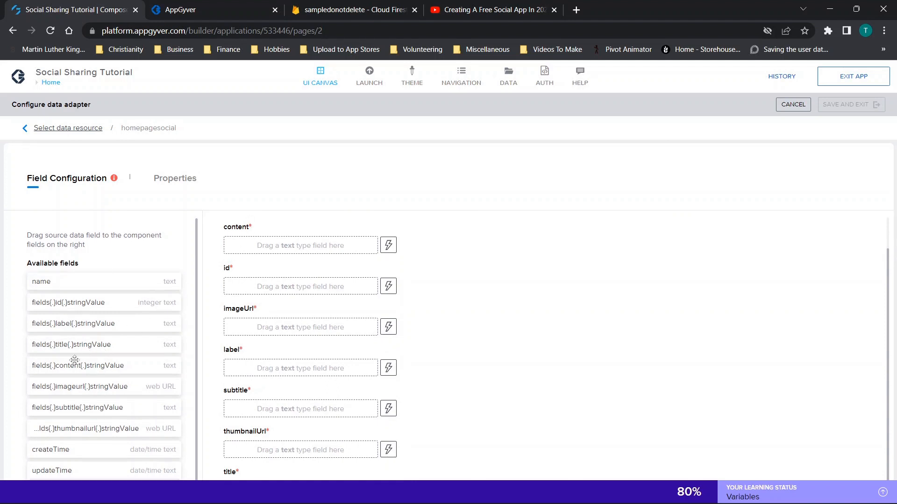
drag(70, 366, 276, 245)
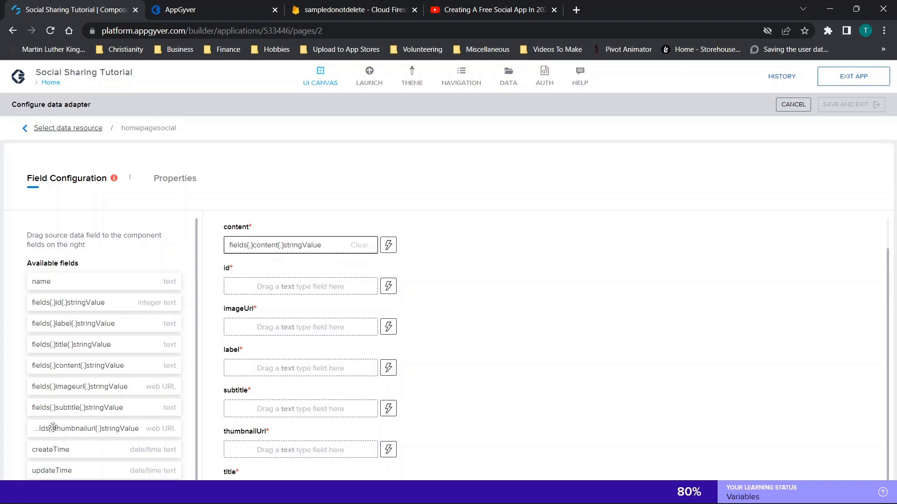
drag(53, 428, 302, 294)
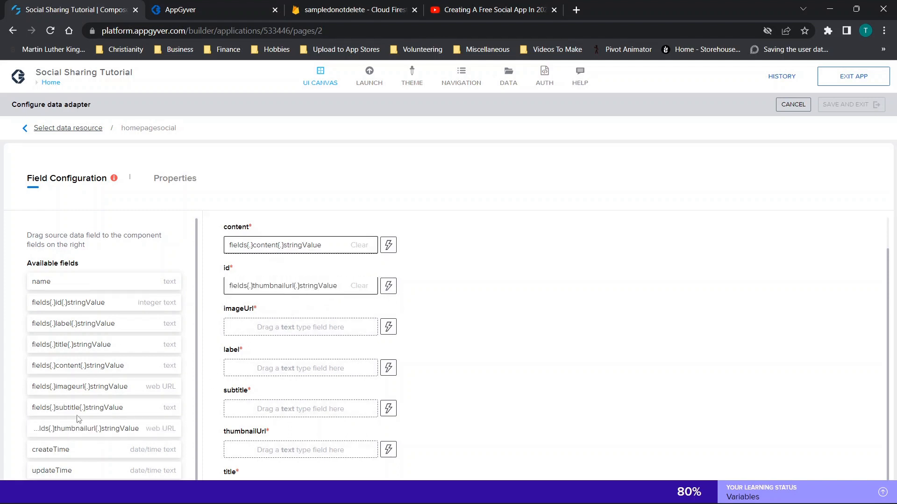
drag(61, 324, 269, 376)
- Check the item form's fields in the app preview, and discard the binding changes in the card list's data adapter
click(182, 10)
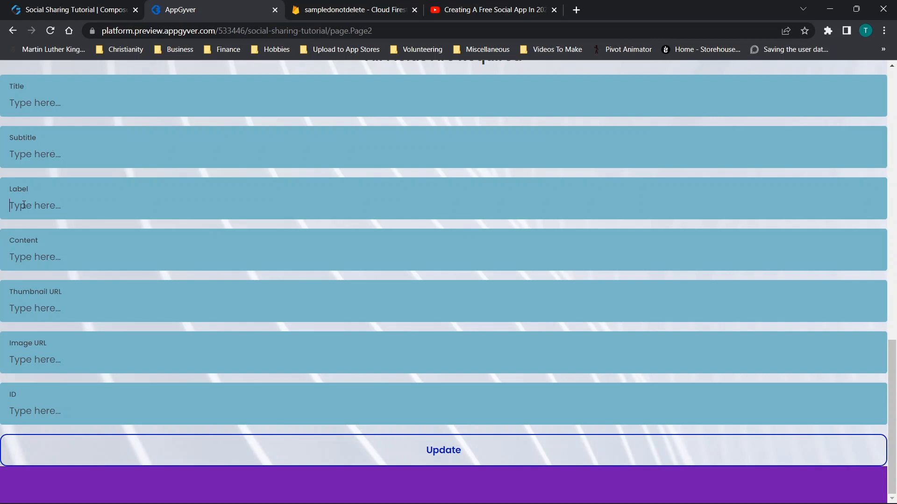
click(70, 9)
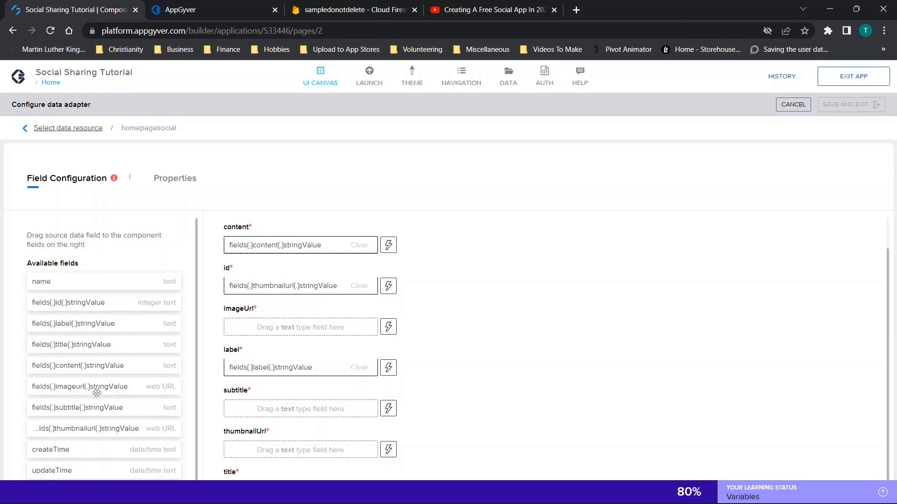
click(796, 106)
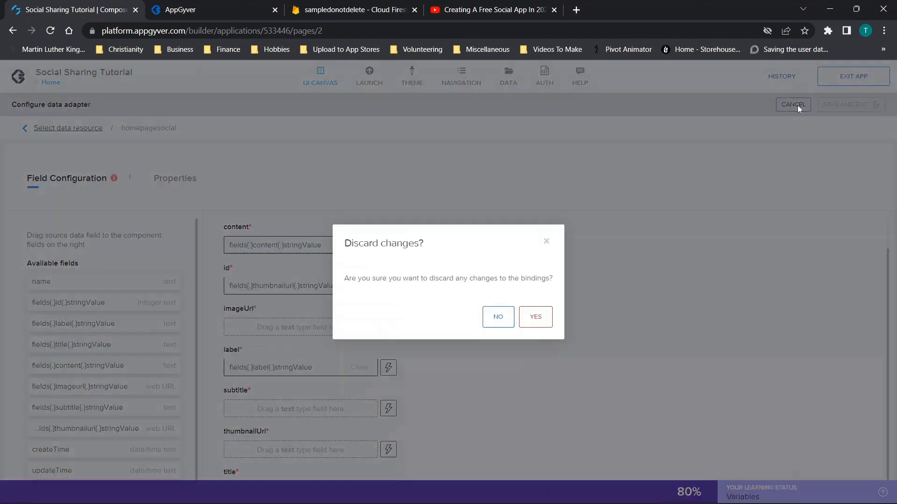
click(532, 316)
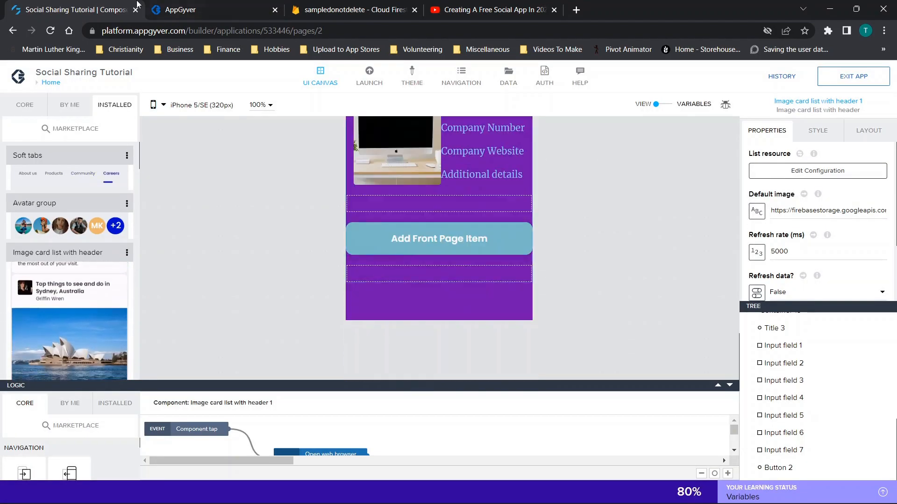
- Examine the previewed Home page from the welcome text and feature cards down to the company details and front page item form
click(181, 9)
scroll(424, 357, up, 16)
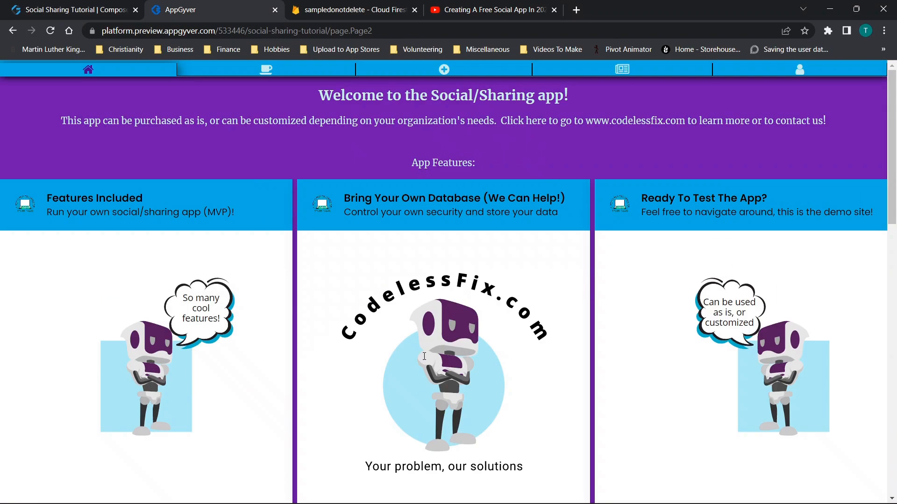
scroll(424, 360, down, 2)
scroll(520, 246, down, 8)
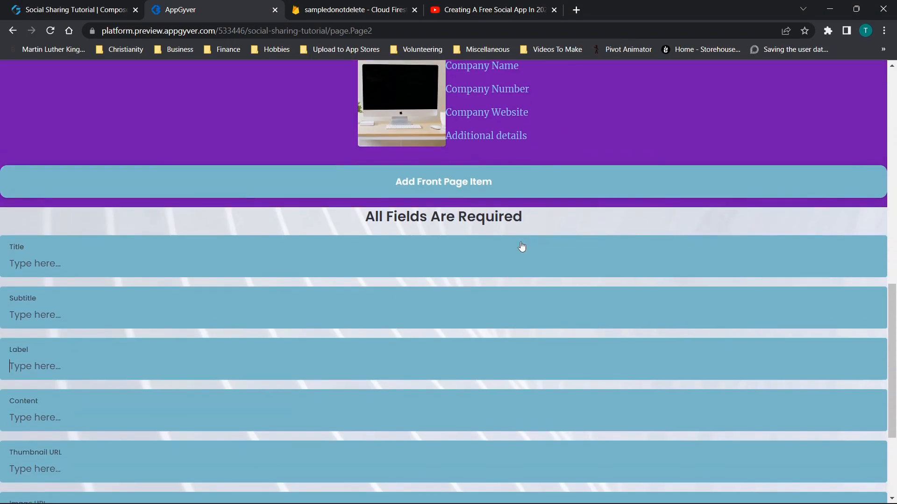
scroll(418, 292, down, 3)
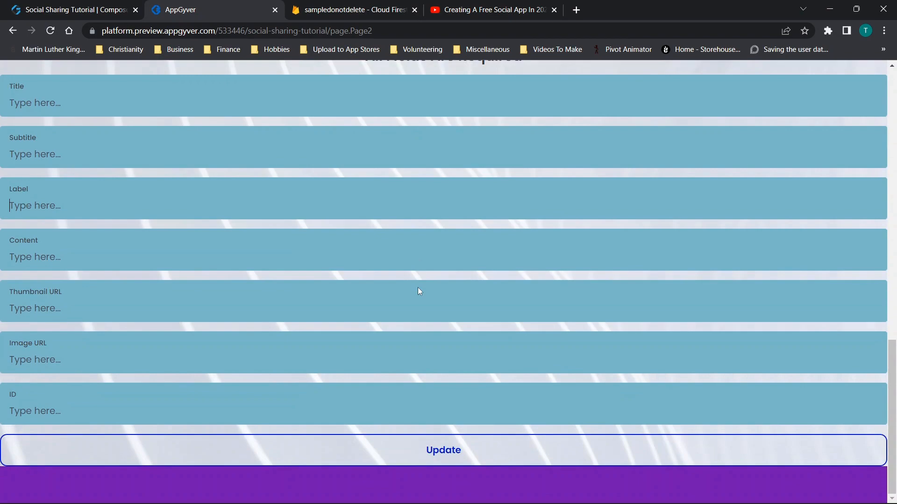
scroll(417, 287, up, 10)
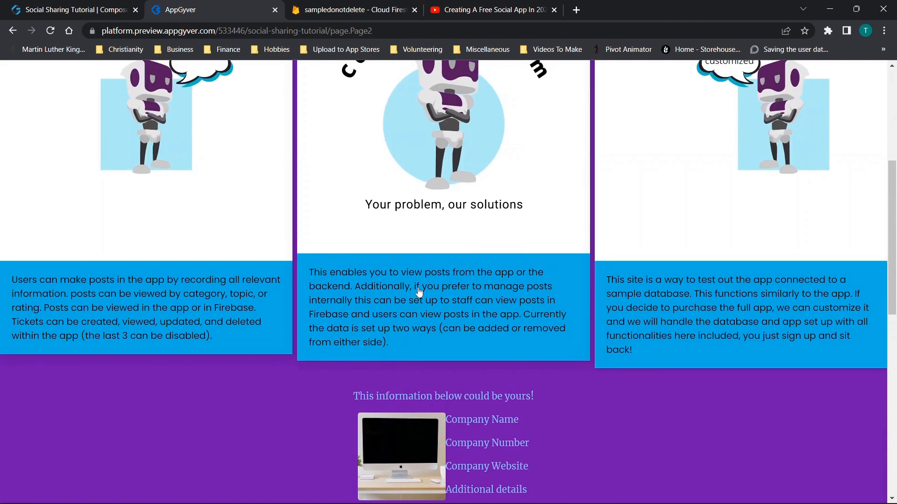
scroll(419, 292, down, 2)
scroll(419, 292, up, 3)
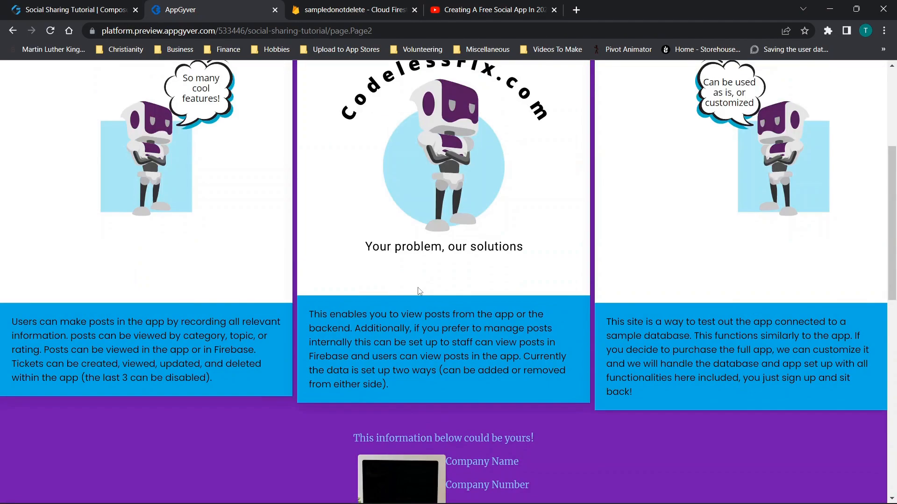
scroll(419, 293, down, 7)
scroll(419, 293, down, 4)
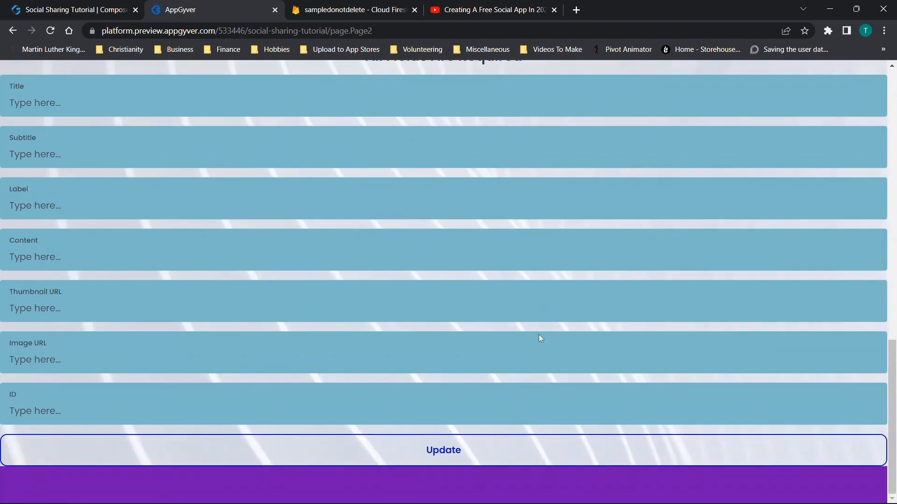
scroll(516, 286, up, 10)
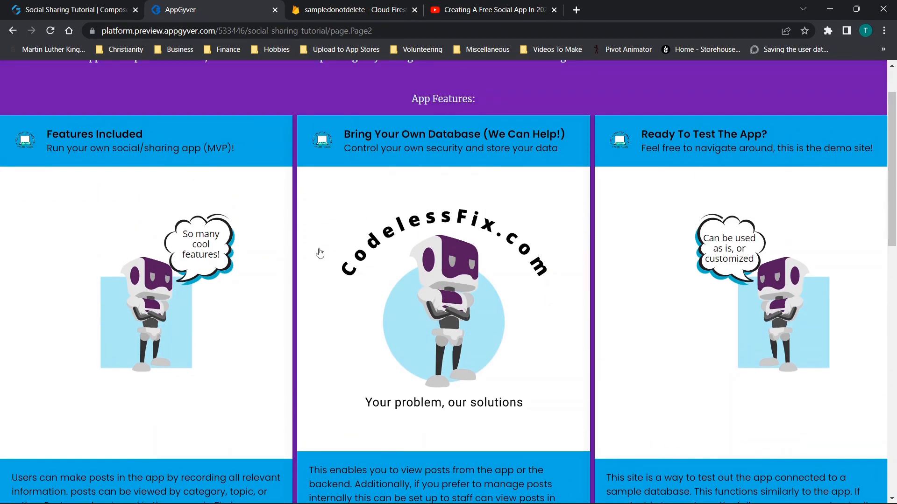
scroll(533, 211, up, 1)
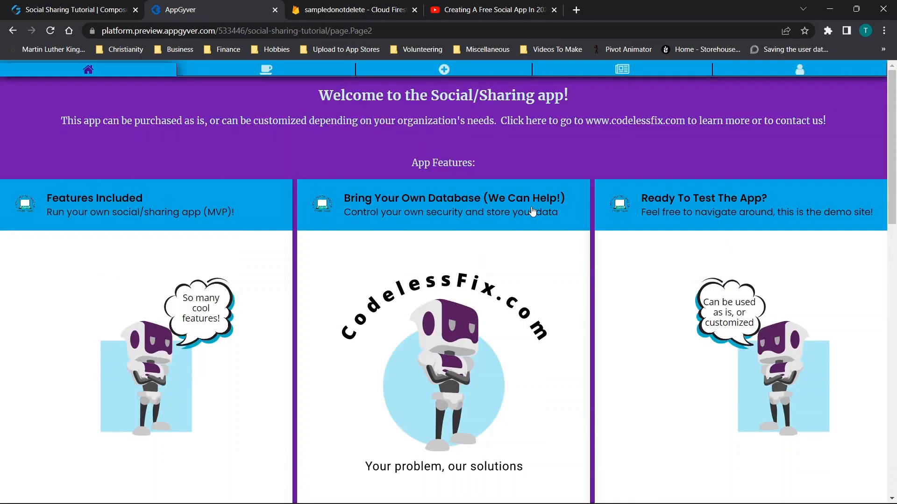
scroll(533, 211, down, 5)
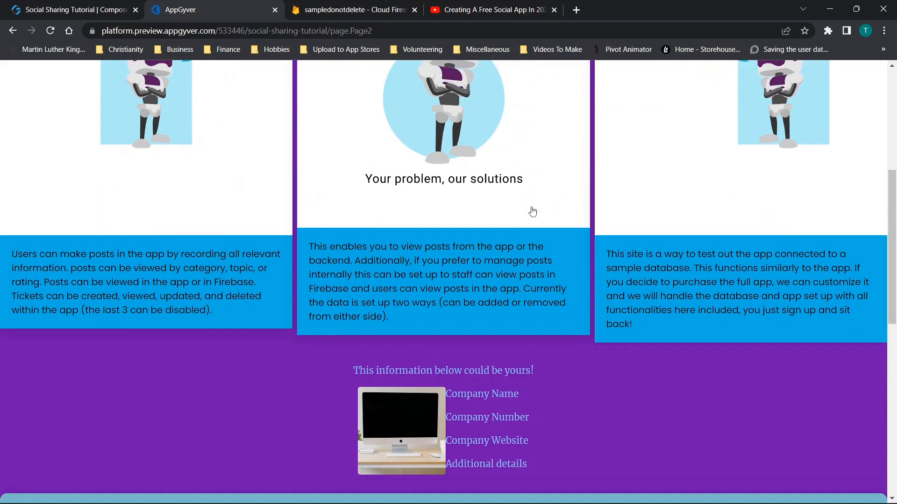
scroll(794, 244, up, 5)
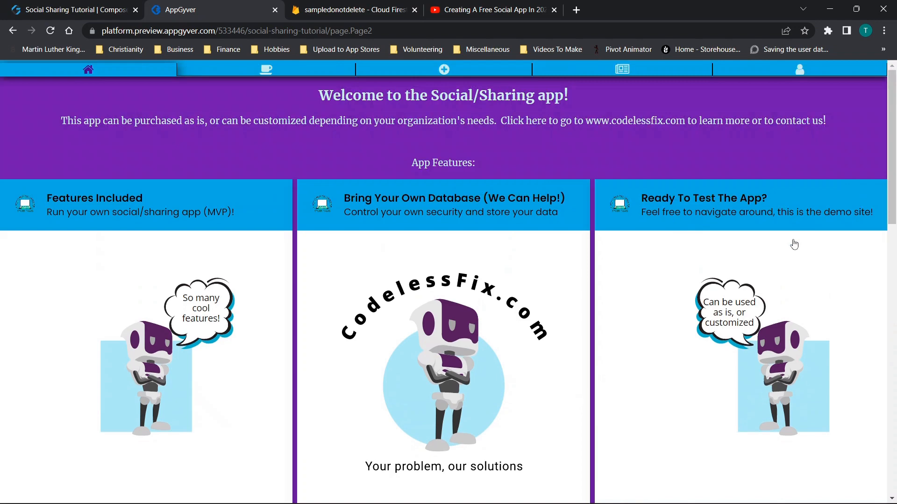
scroll(733, 243, down, 5)
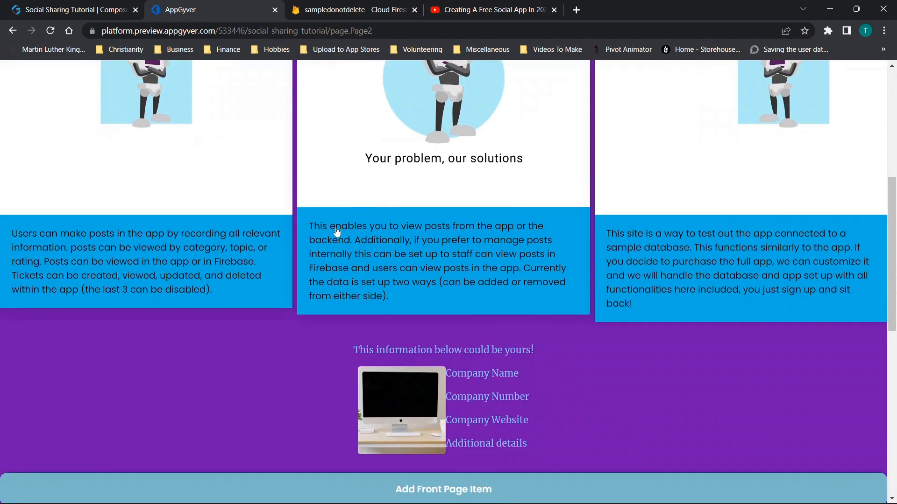
scroll(337, 232, down, 2)
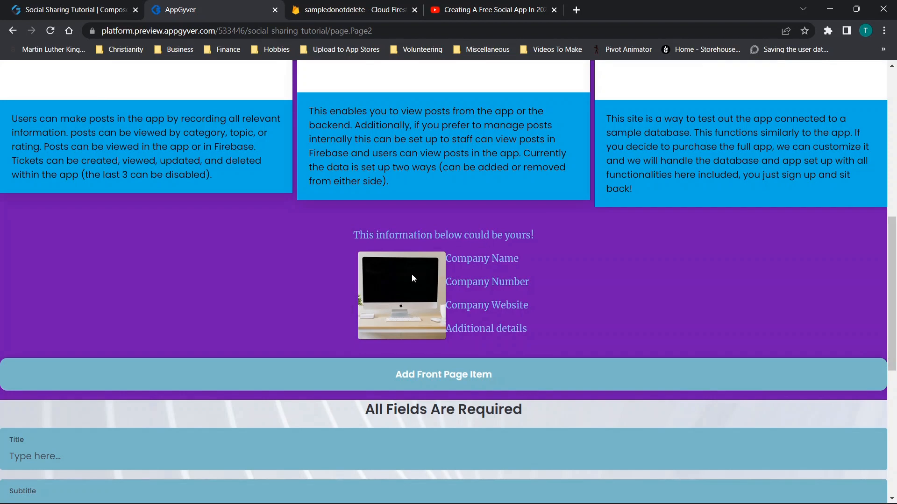
- Return to the builder and inspect the computer image, the heading above it and the Company Name text on the Home page
click(45, 5)
scroll(371, 244, up, 3)
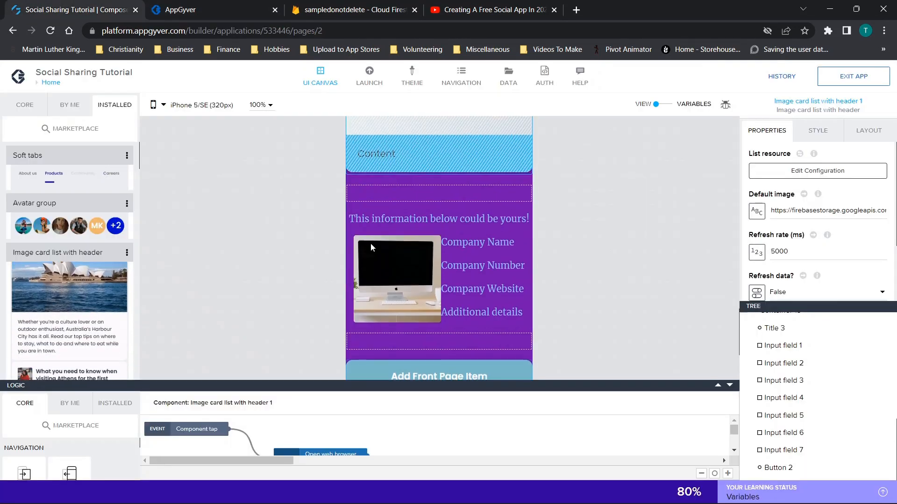
click(385, 265)
click(464, 214)
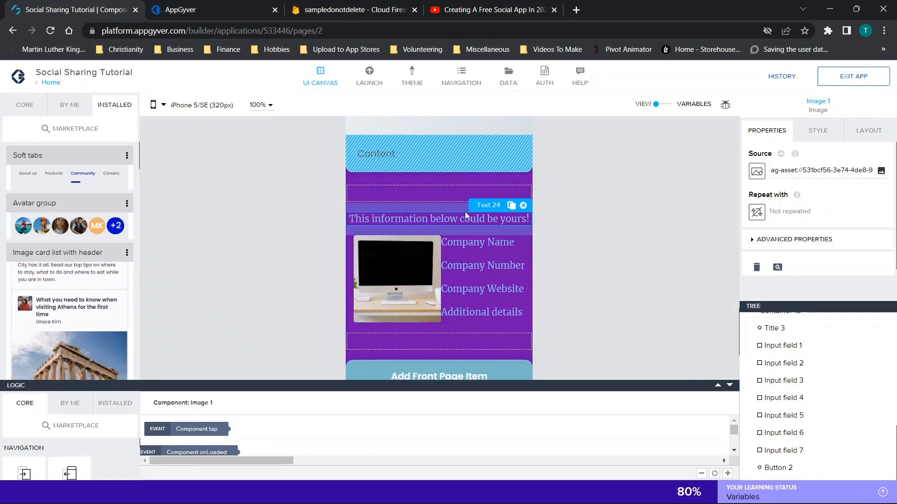
click(413, 267)
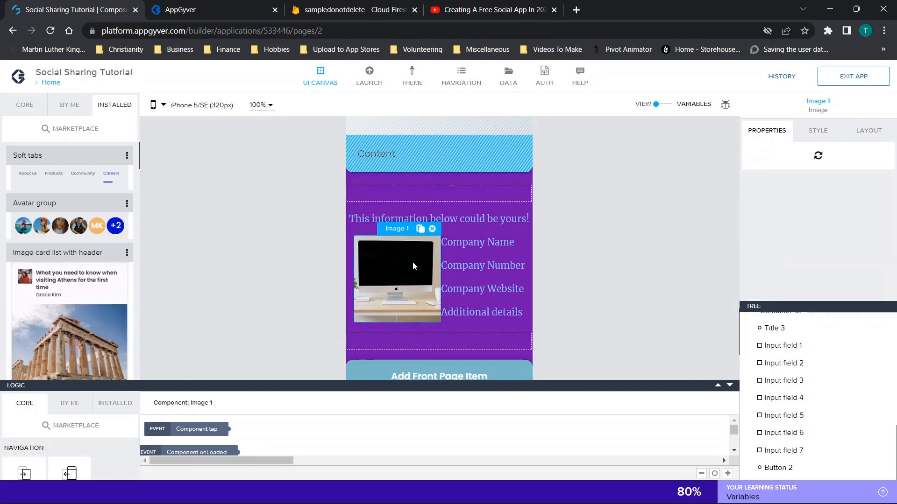
click(471, 241)
scroll(788, 367, up, 5)
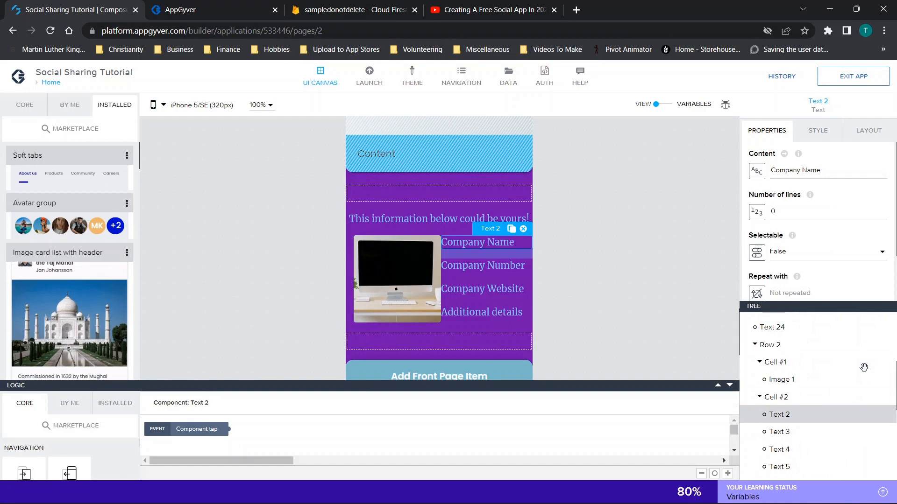
- Examine the style and layout settings of the company image, and the layout of Cell #2 beside it
click(770, 378)
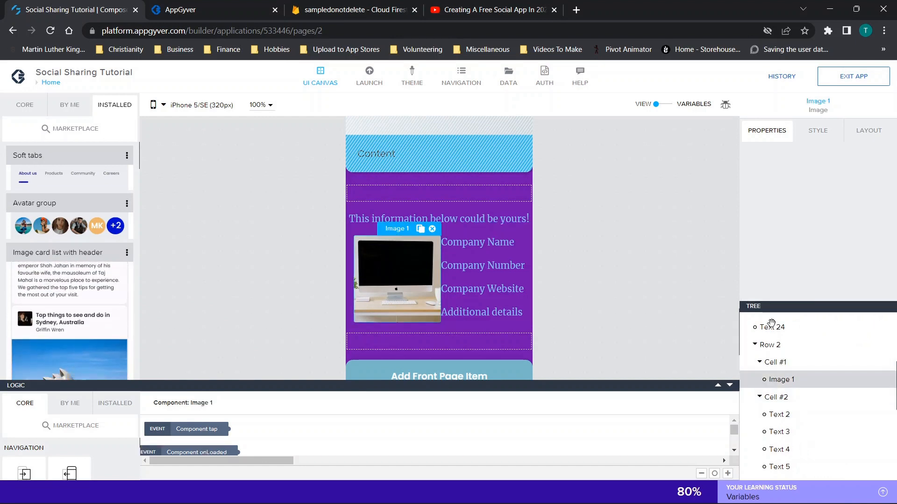
click(818, 130)
click(869, 130)
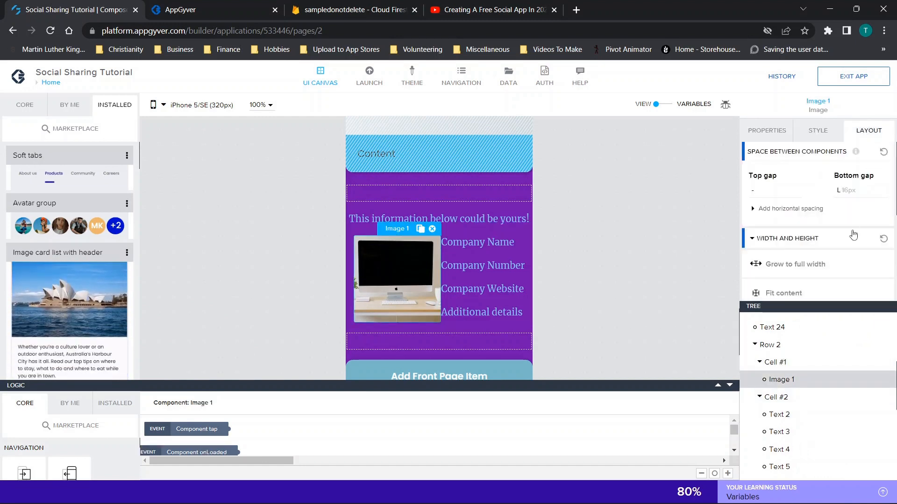
scroll(853, 233, down, 3)
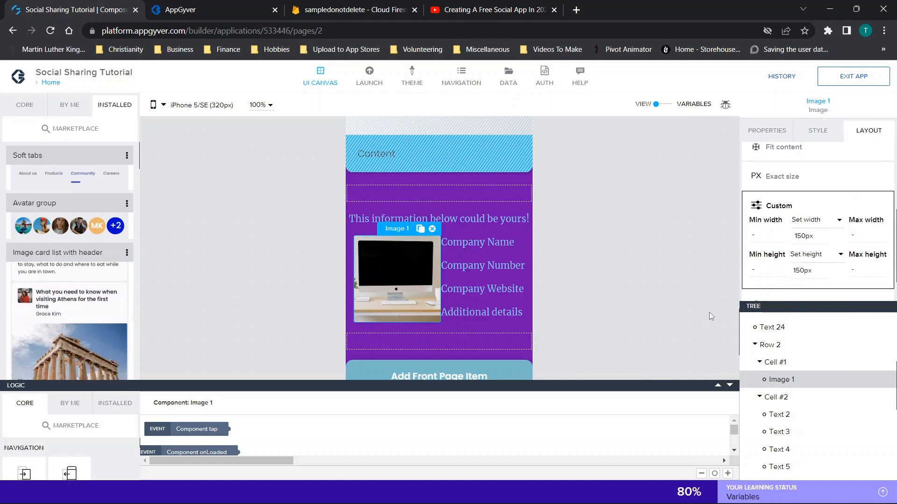
click(784, 399)
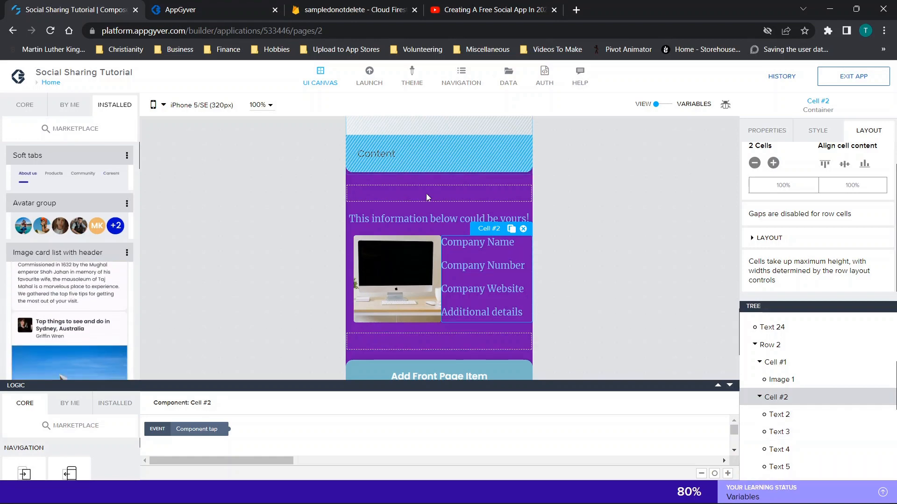
scroll(486, 336, down, 3)
scroll(478, 329, up, 6)
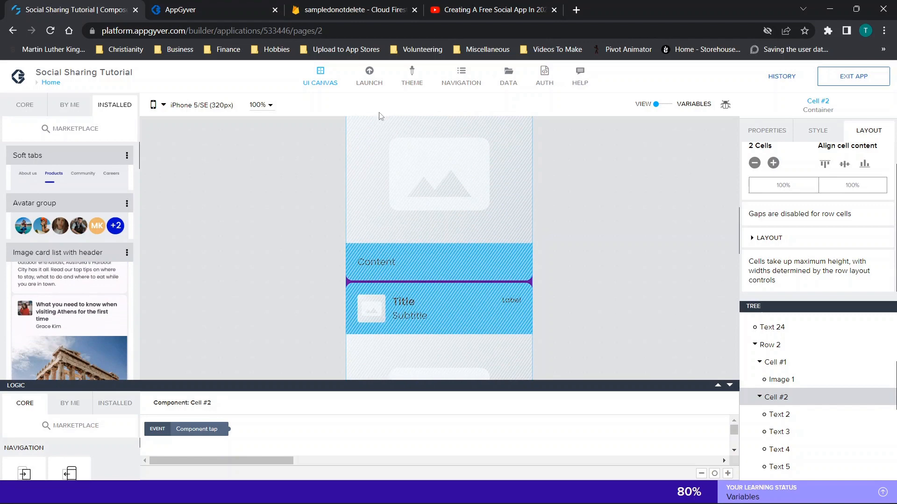
- Open the build service for distributing the Social Sharing Tutorial app and find its platform build options
click(368, 82)
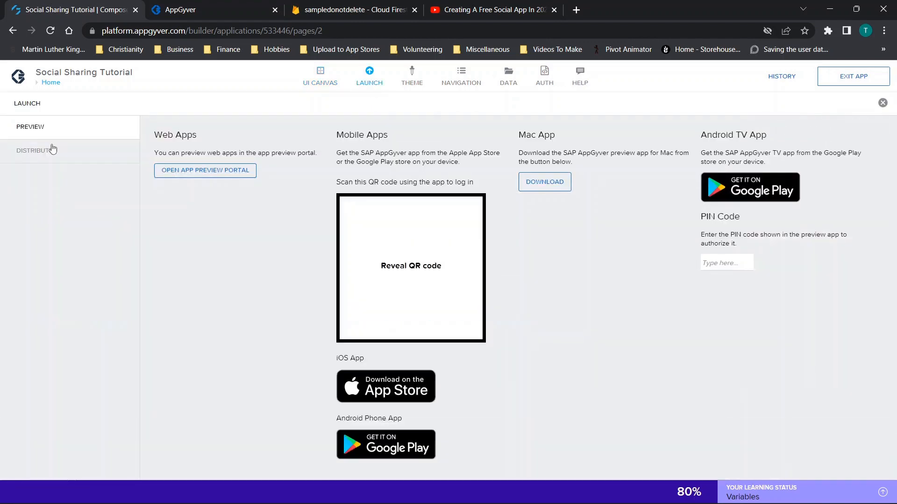
click(38, 152)
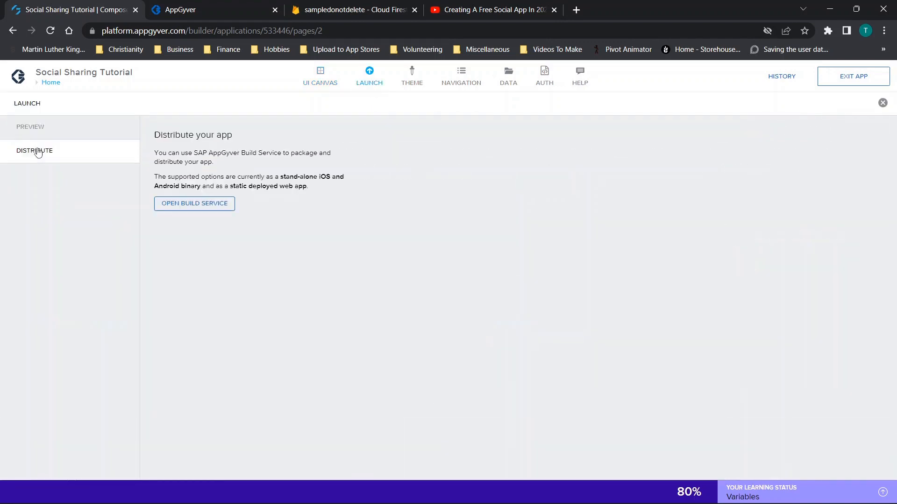
click(187, 211)
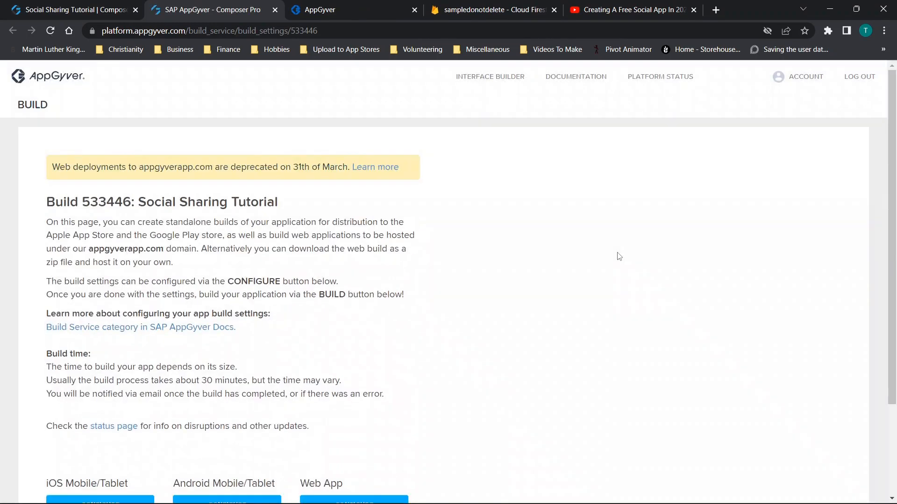
scroll(619, 257, down, 3)
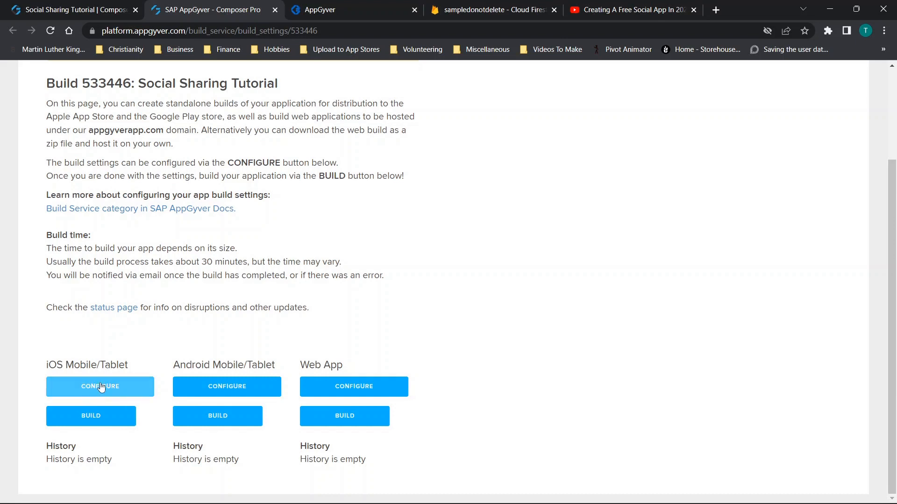
- Review the domain, bundle, image asset and permission settings of the Web App build, and return to the build overview
click(332, 388)
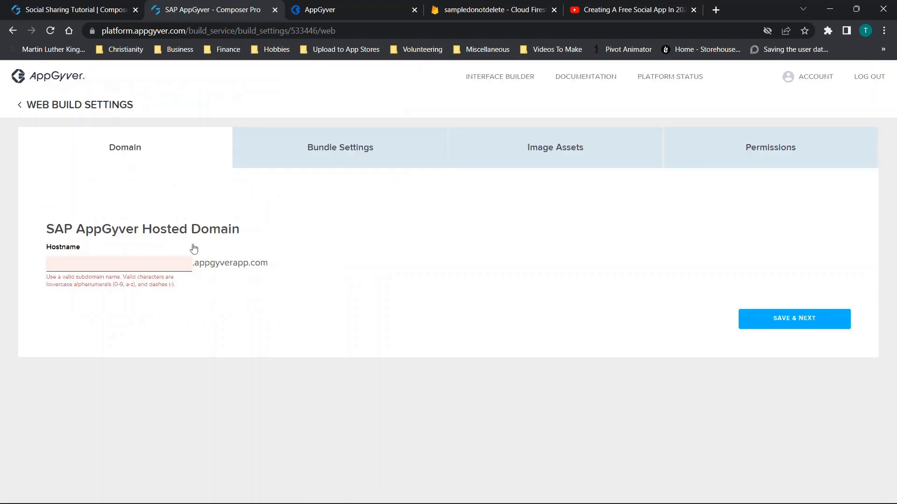
click(347, 161)
click(547, 151)
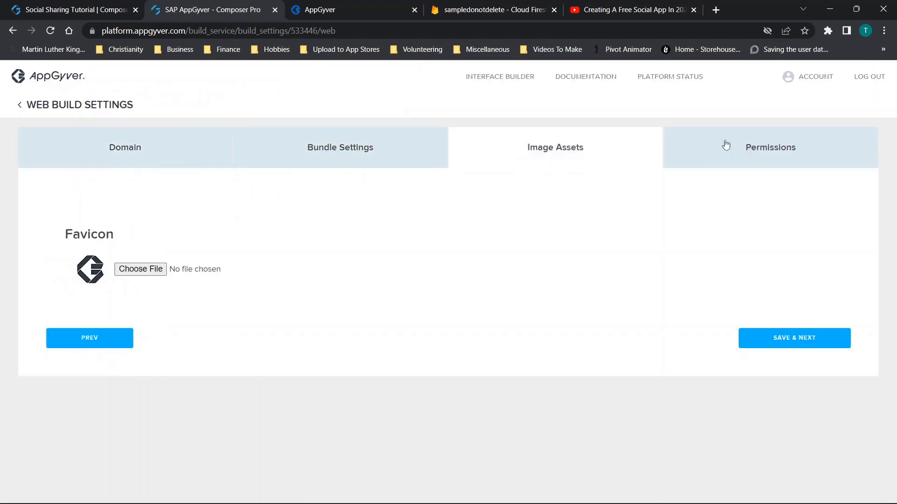
click(775, 143)
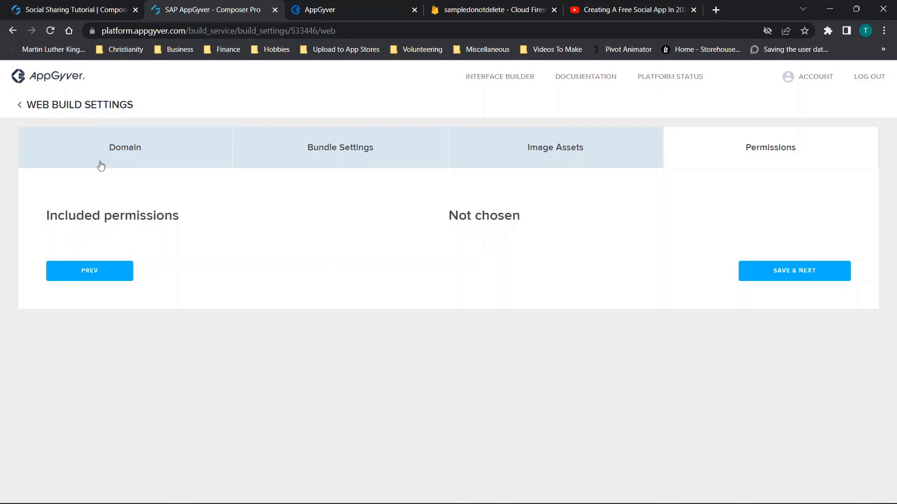
click(41, 105)
- Open the Web App build form and select client runtime version 4.6.36
scroll(390, 401, down, 2)
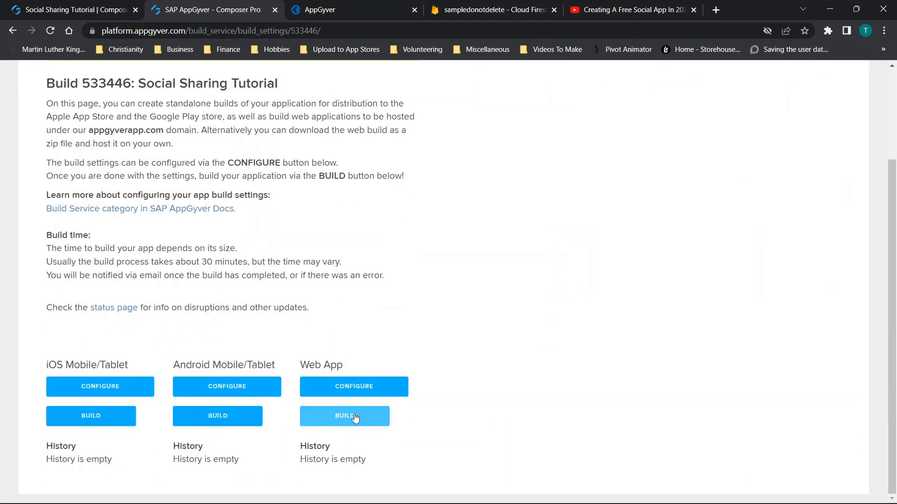
click(314, 414)
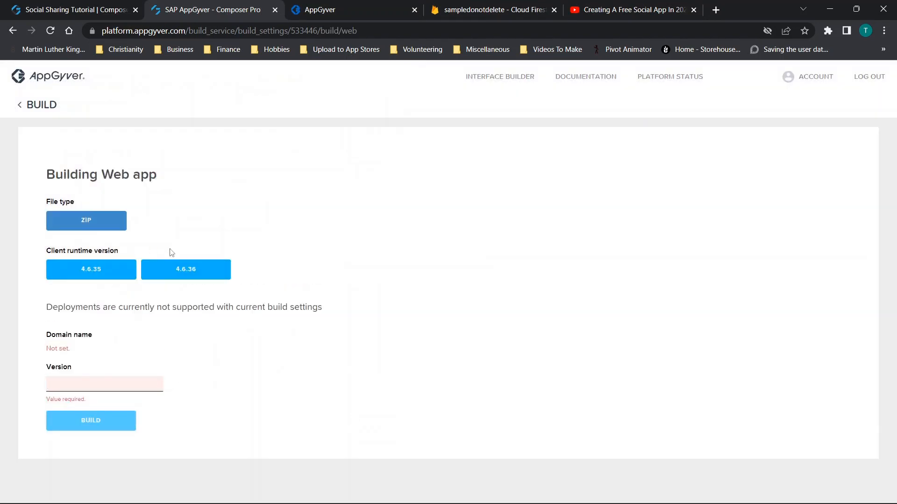
click(175, 268)
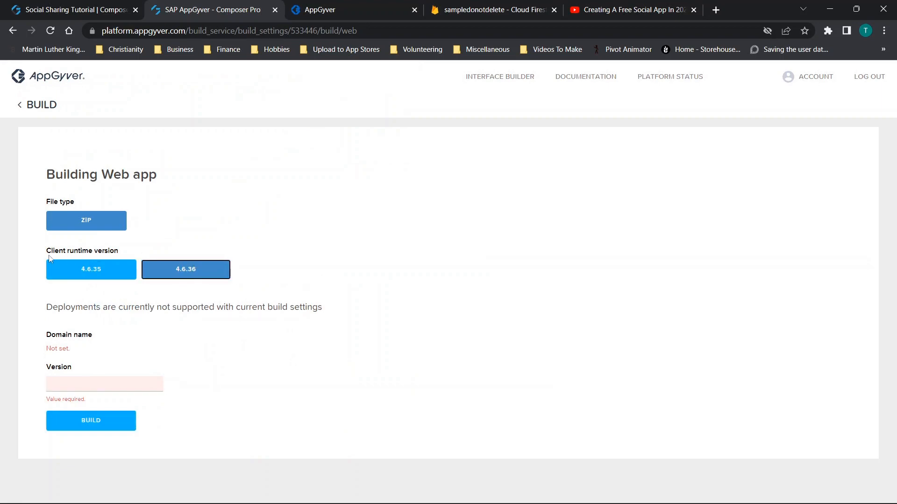
- Review the Android build settings, including the keystore fields and the icon and splash screen image assets, and leave them
click(28, 105)
scroll(321, 247, down, 3)
click(237, 393)
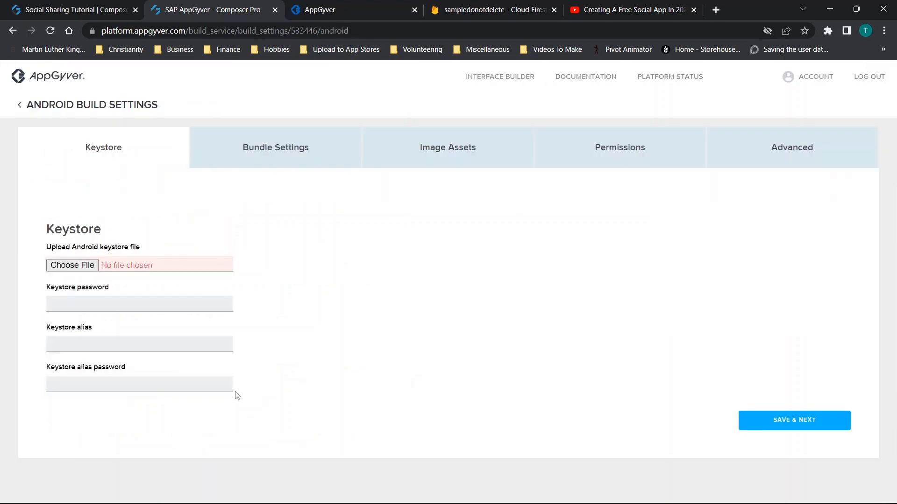
click(244, 167)
click(457, 147)
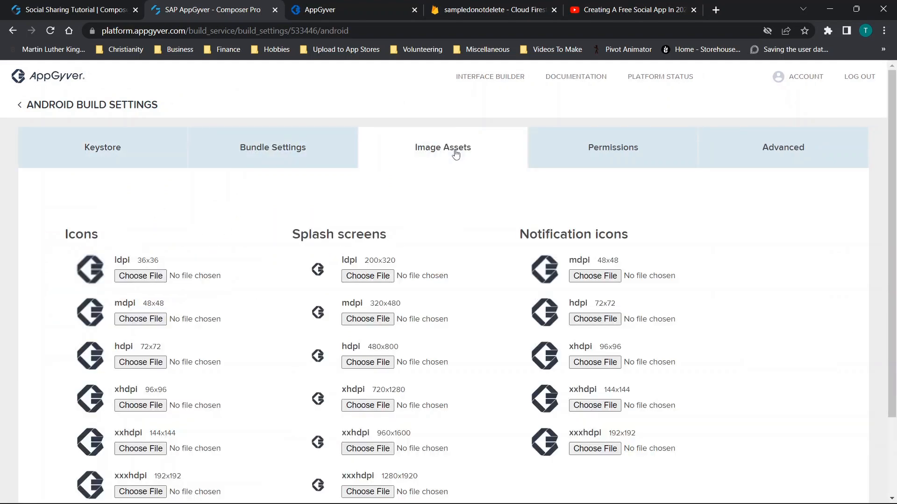
scroll(447, 321, down, 3)
drag(628, 255, 584, 252)
scroll(585, 252, up, 2)
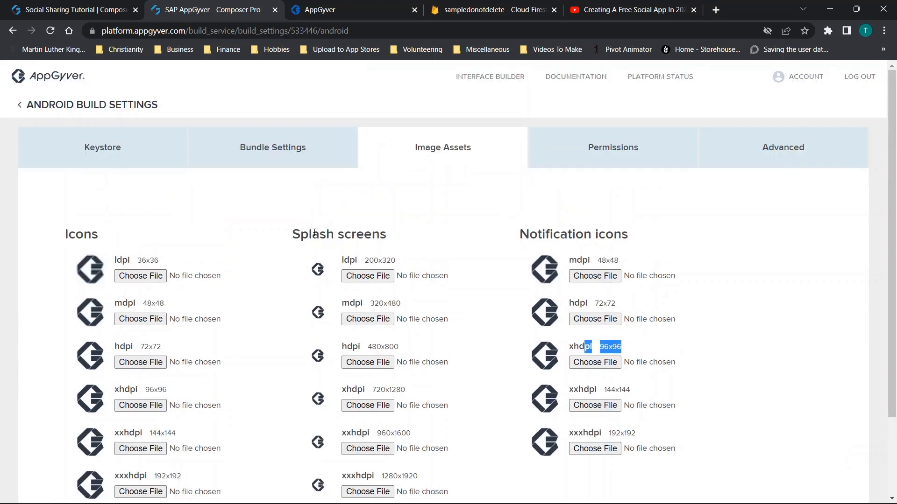
scroll(88, 163, down, 1)
click(21, 102)
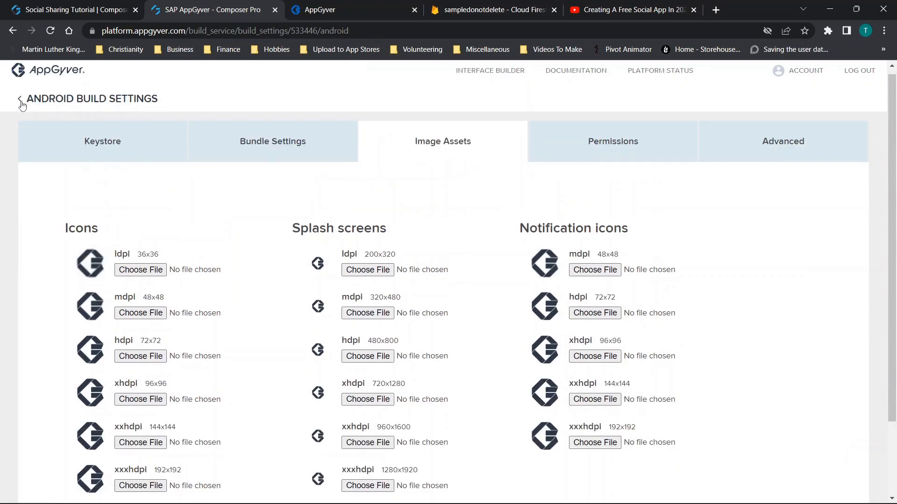
- Check the hosted domain and favicon image asset settings of the Web App build, and return to the build overview
scroll(491, 332, down, 1)
click(345, 389)
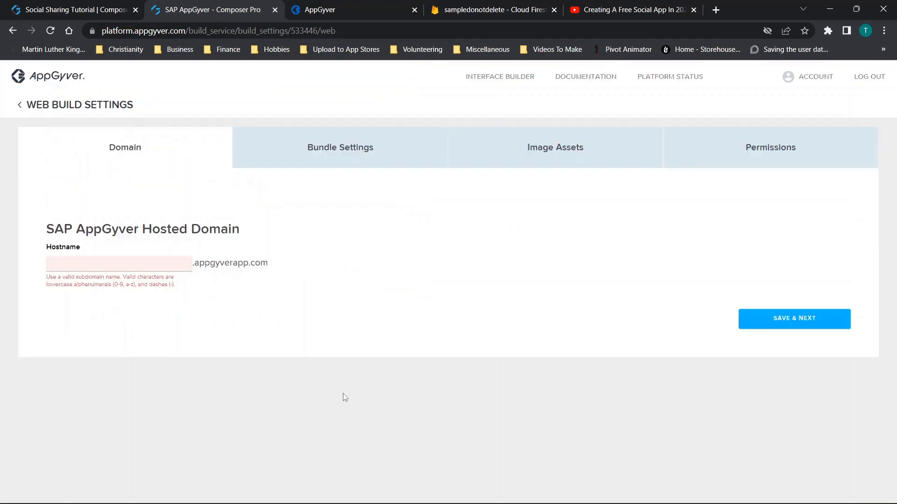
click(530, 149)
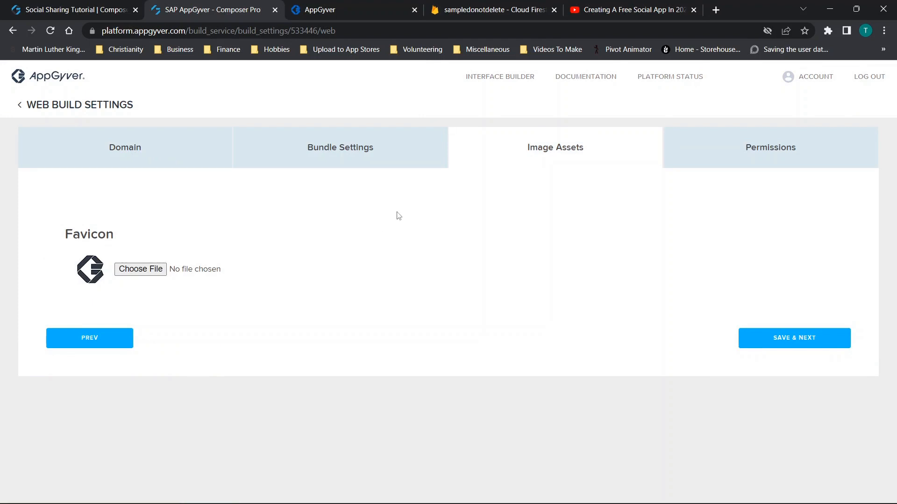
click(33, 109)
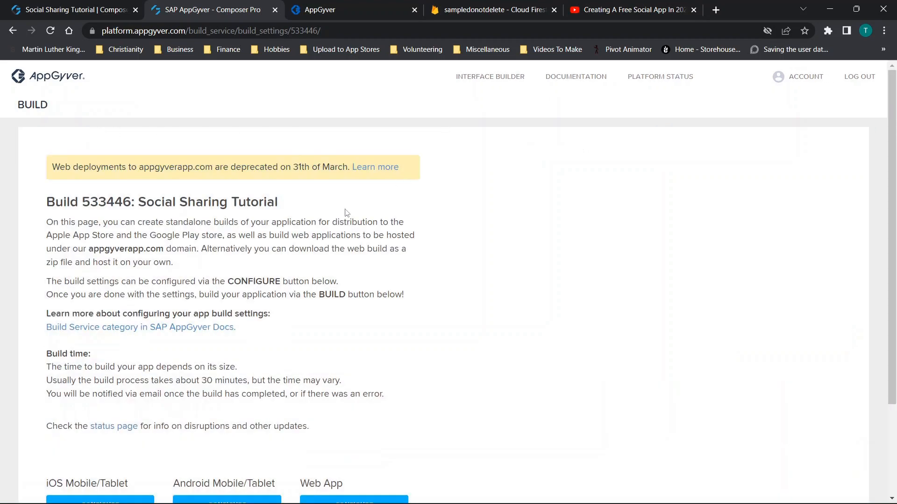
- Review the bundle settings, image assets and usage strings of the iOS build configuration, and return to the build overview
scroll(234, 264, down, 2)
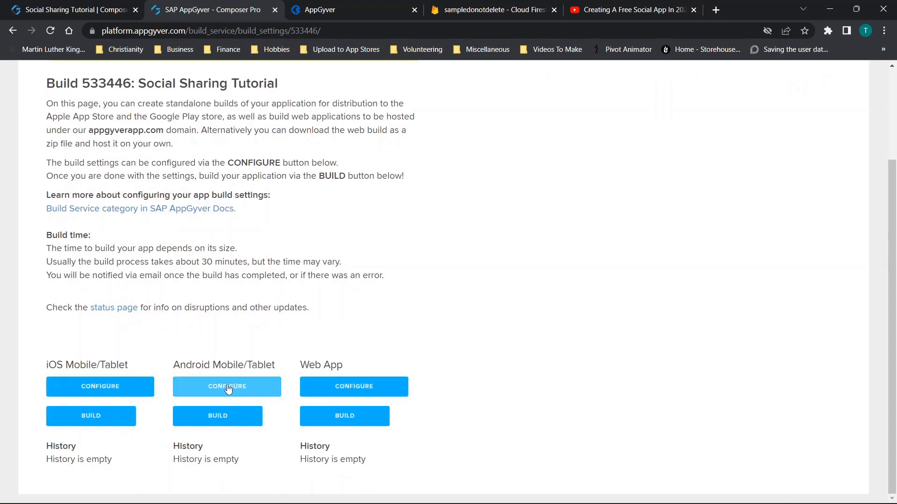
click(96, 392)
click(268, 135)
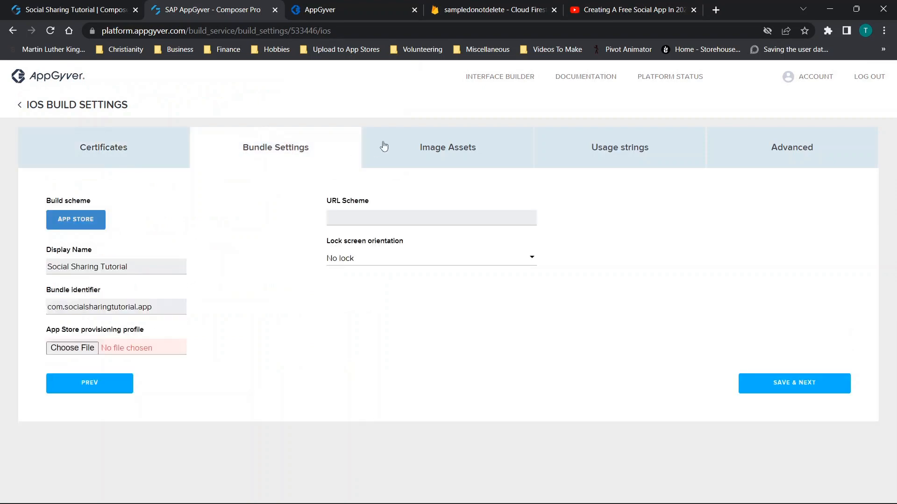
click(464, 136)
click(621, 147)
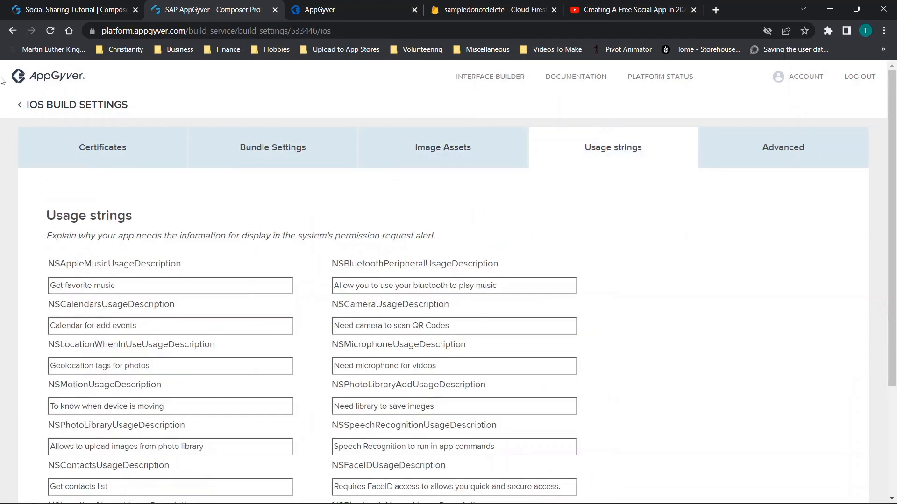
click(19, 105)
- Fill in the iOS build form with client runtime 4.6.36, version 1.0.0 and short version 1.0.0, and leave it without building
scroll(123, 363, down, 1)
scroll(123, 364, down, 1)
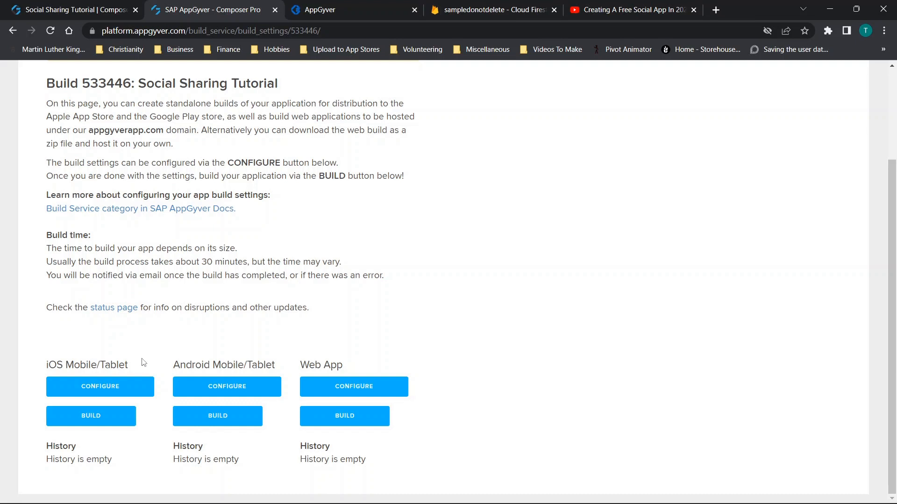
click(66, 410)
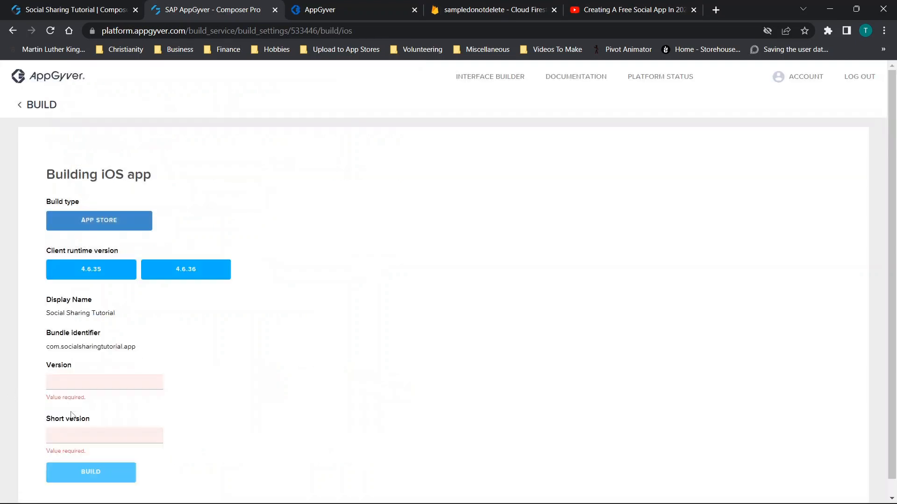
click(162, 277)
click(87, 383)
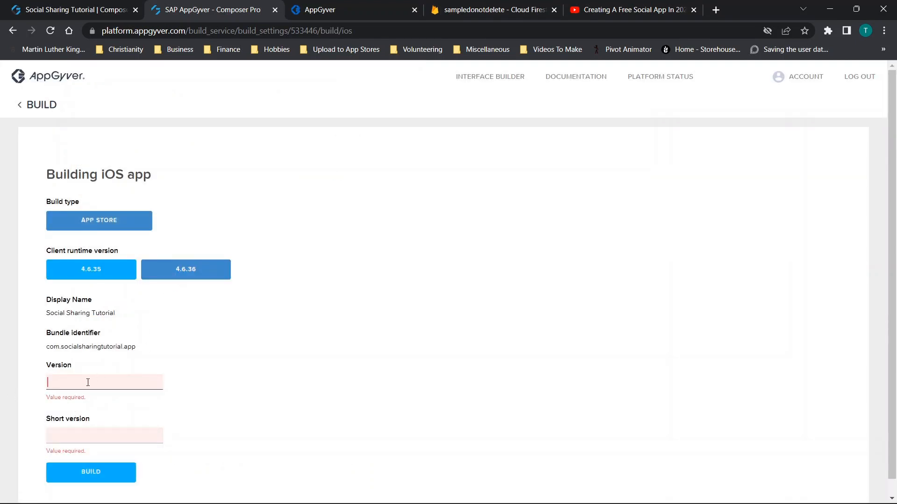
text(1.0)
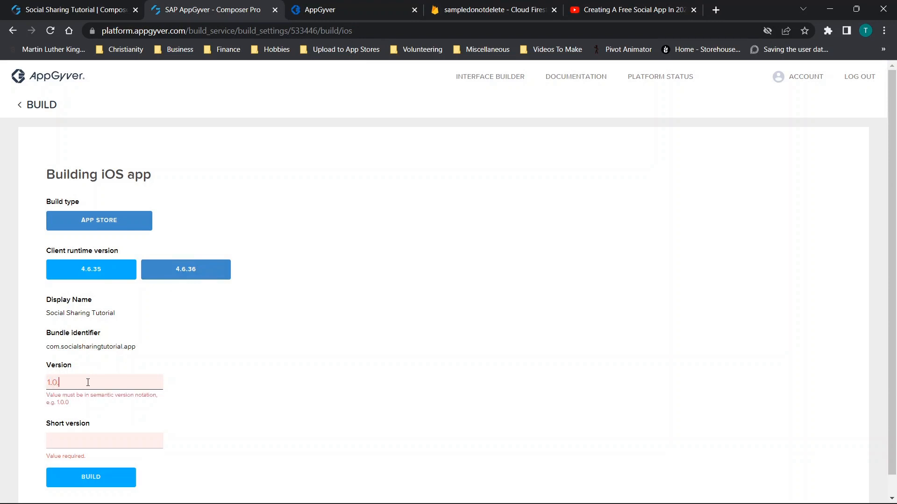
text(.0)
click(82, 418)
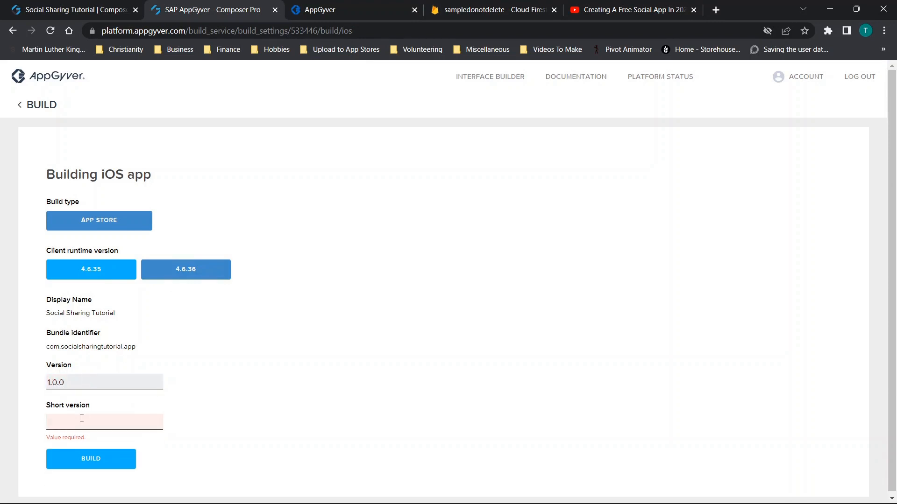
text(1.0.0)
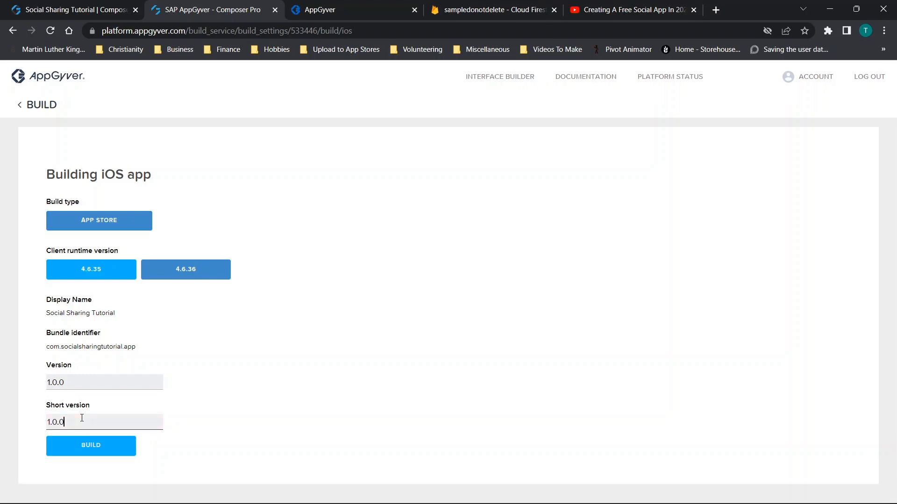
key(BackSpace)
click(41, 105)
- Open the Android build form, select the AAB file type, and return to the build overview without building
scroll(461, 274, down, 3)
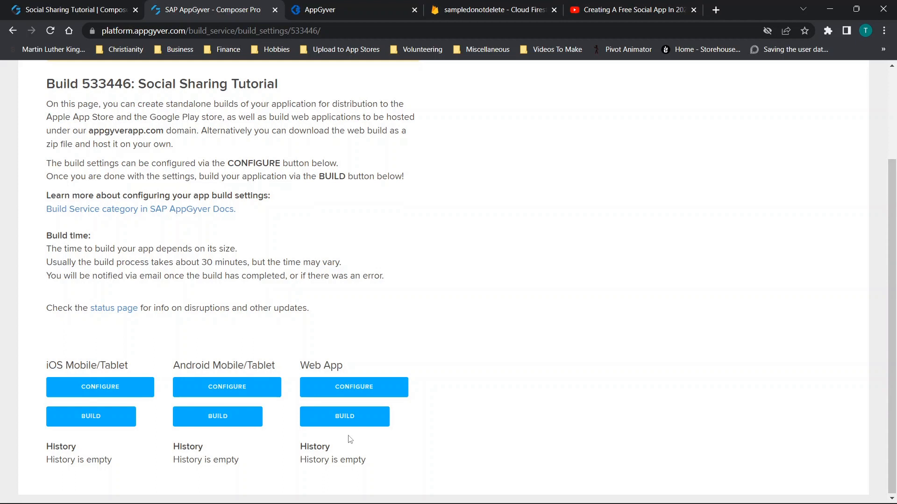
click(208, 415)
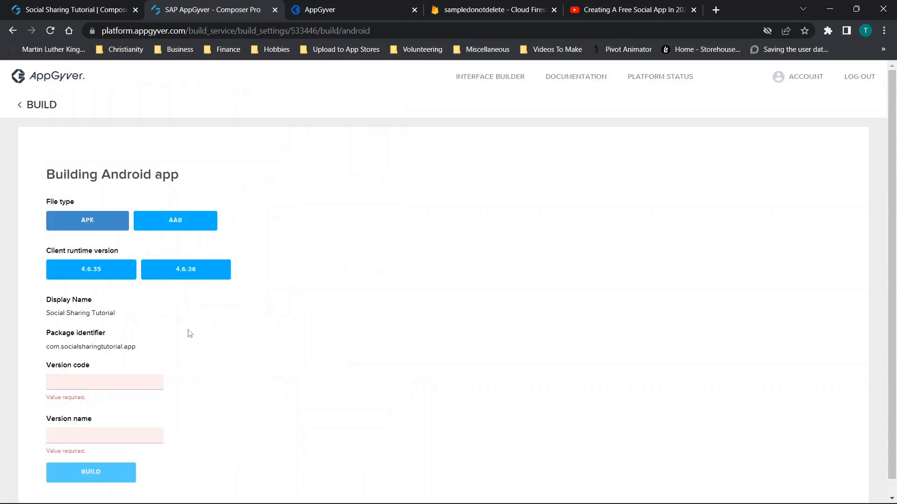
click(189, 219)
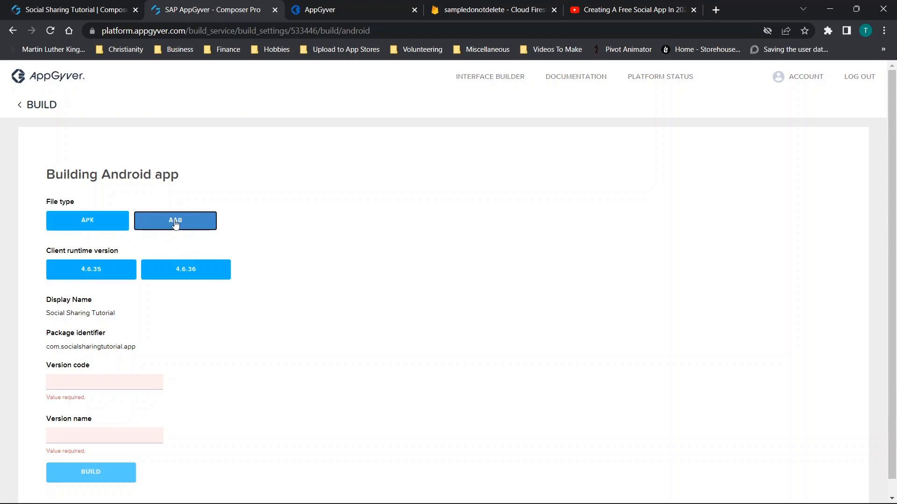
click(24, 105)
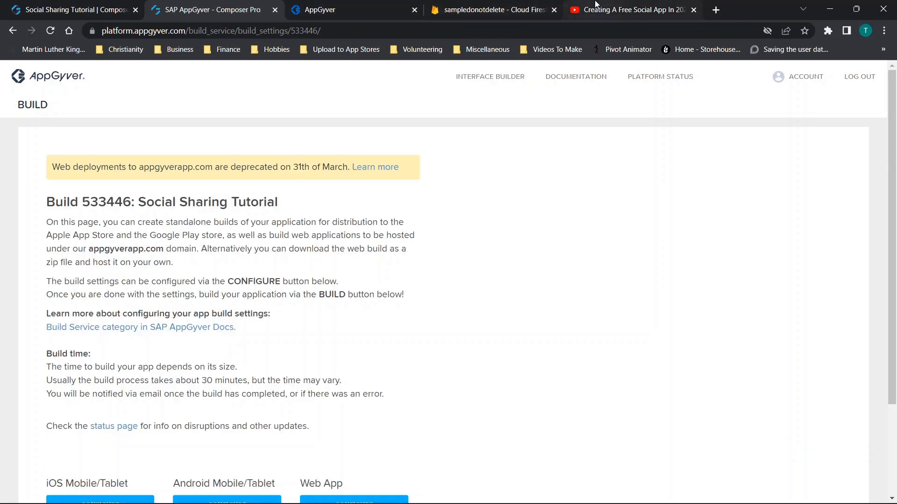
- Close the launch view in the Social Sharing Tutorial editor and load codelessfix.com in that browser tab
click(46, 10)
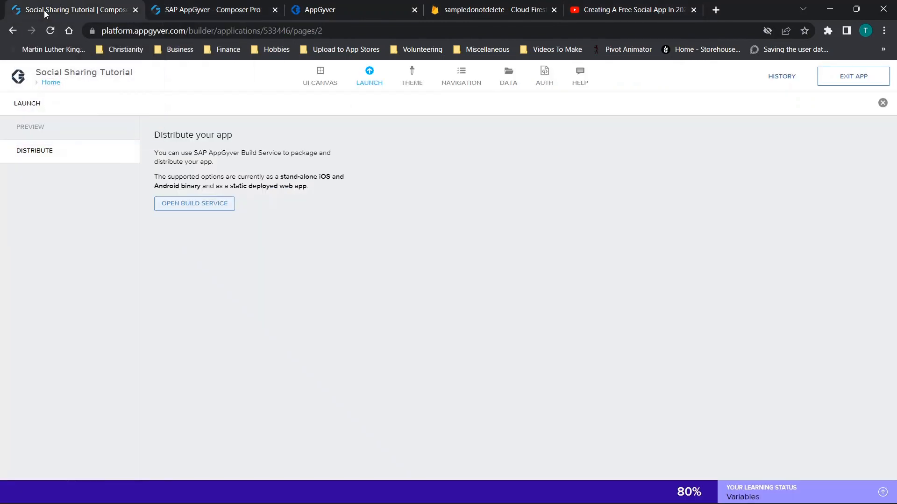
click(882, 102)
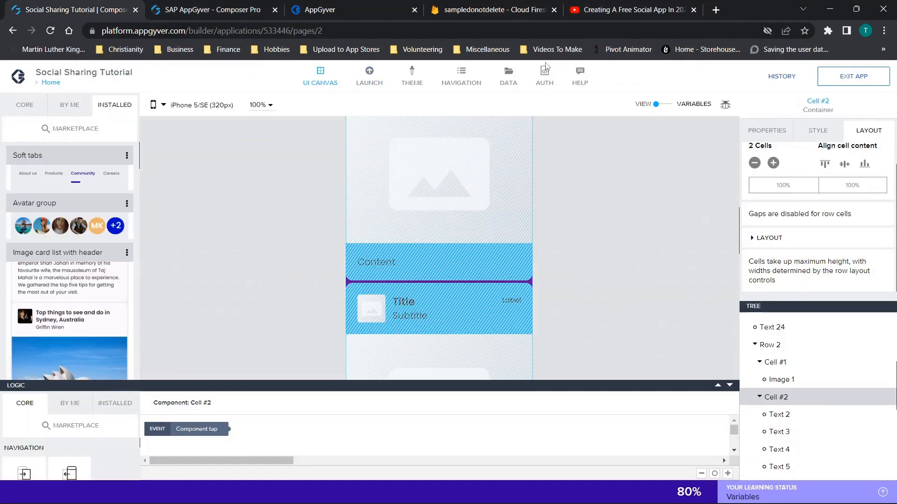
click(370, 31)
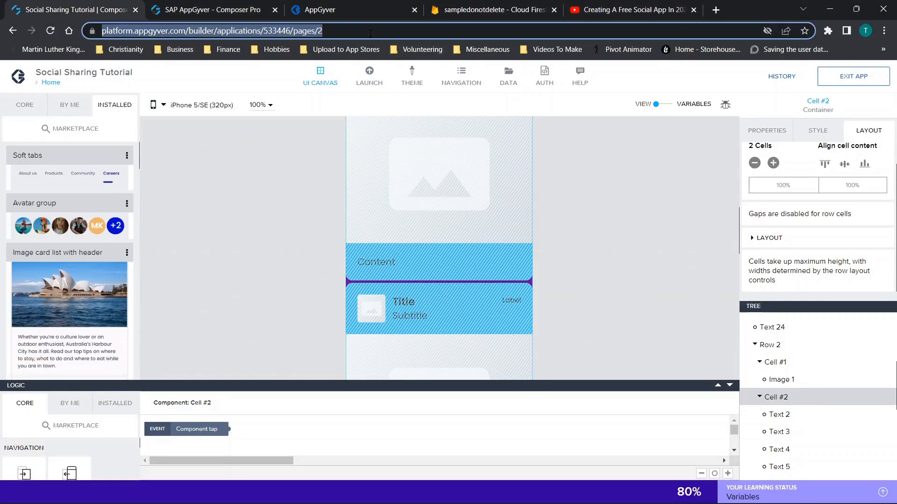
text(co)
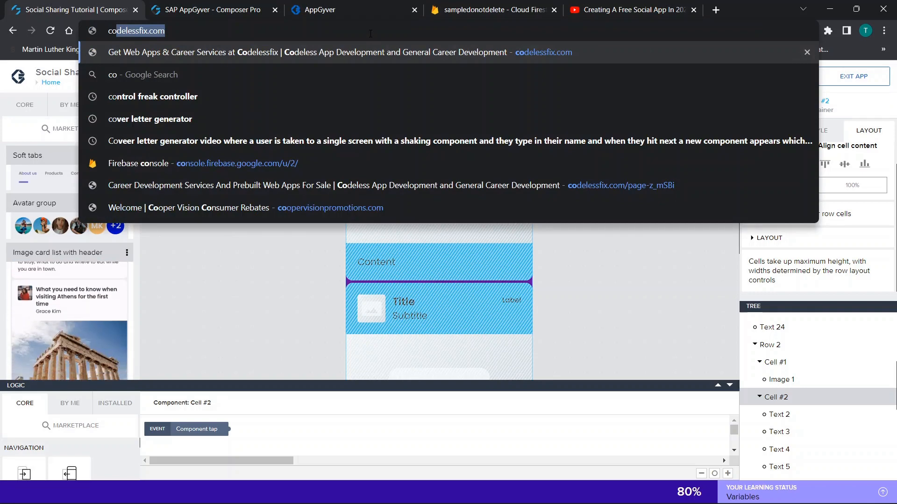
key(Return)
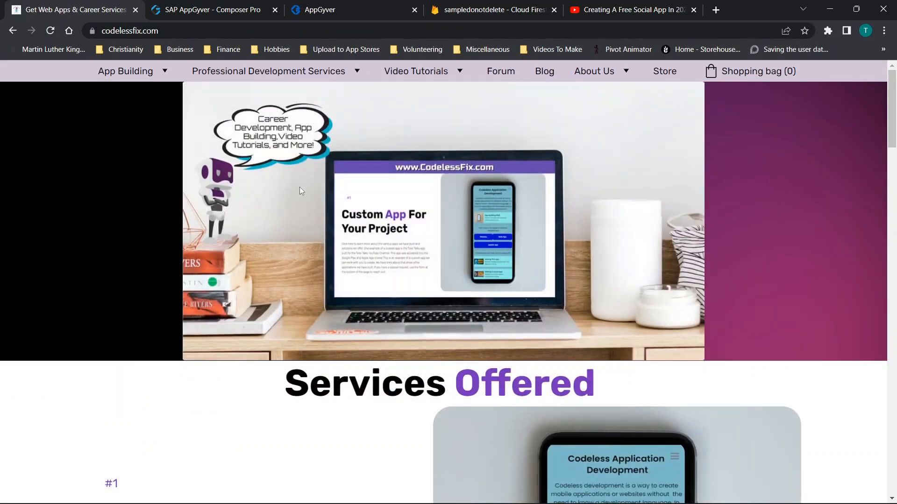
- Look over the Social Or Sharing App page on codelessfix.com, and follow its purchase option to the store's applications
mouse_move(133, 71)
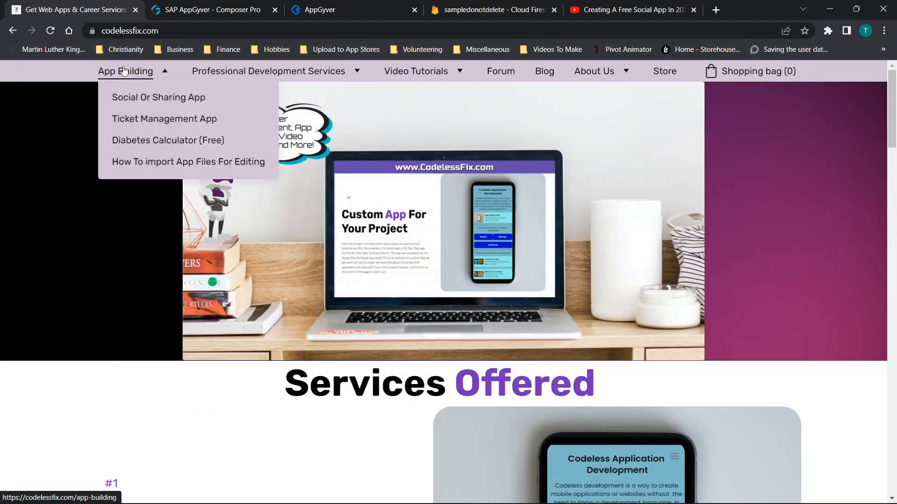
click(135, 103)
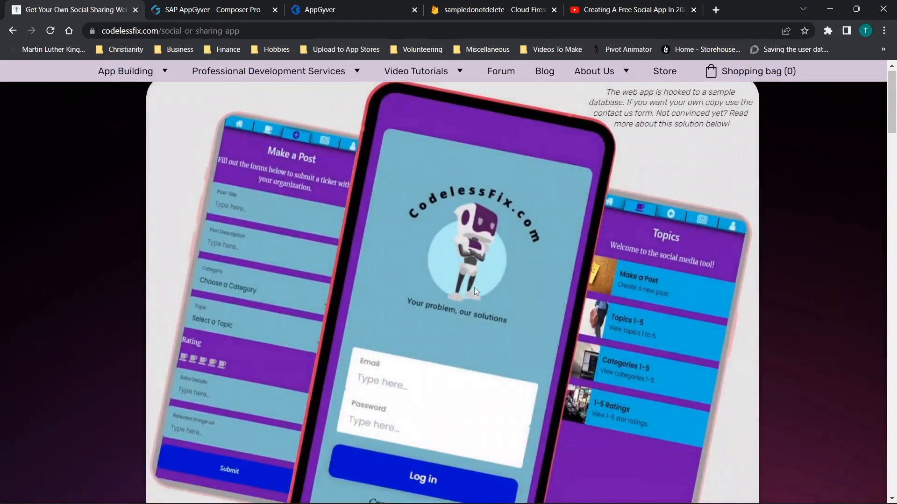
scroll(474, 287, down, 3)
scroll(475, 290, down, 3)
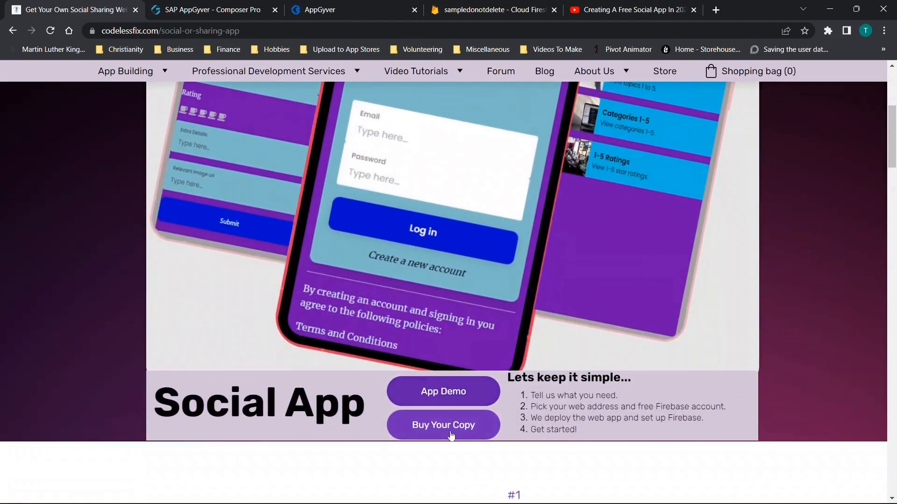
click(454, 429)
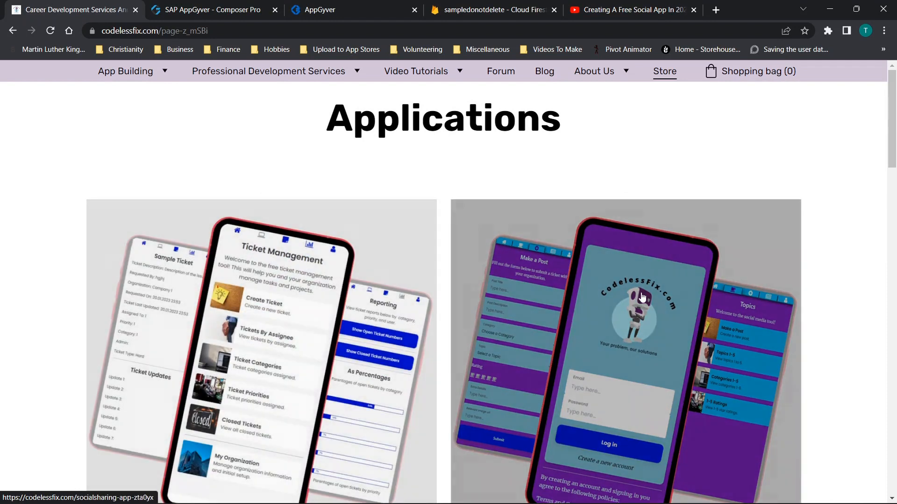
scroll(642, 297, down, 2)
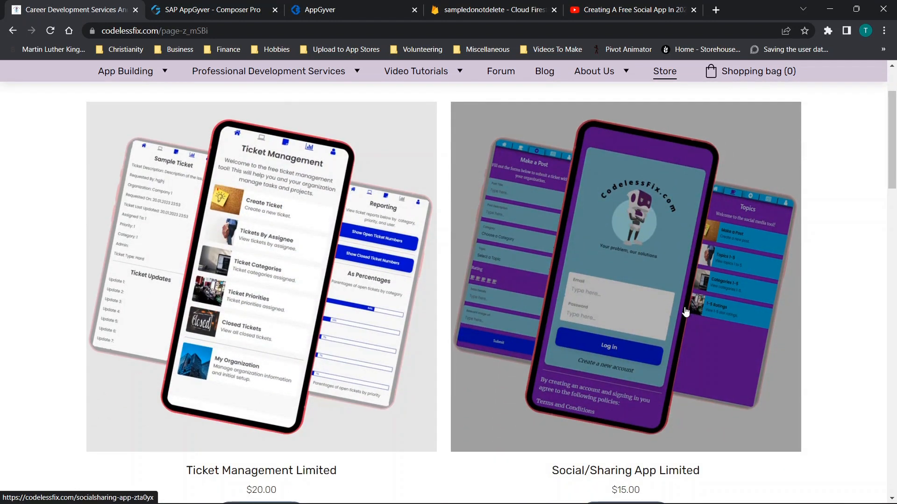
- Read the Social/Sharing App Limited product page in the store, and switch back to AppGyver's list of apps
click(257, 6)
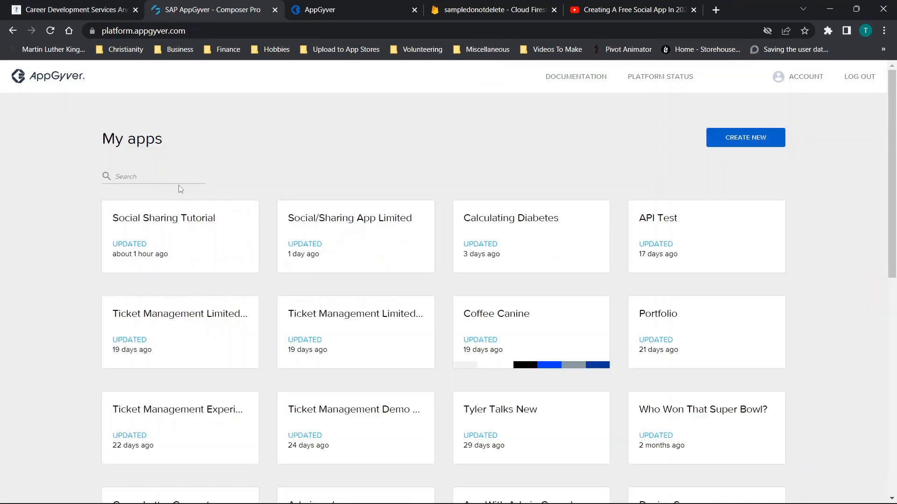
click(60, 8)
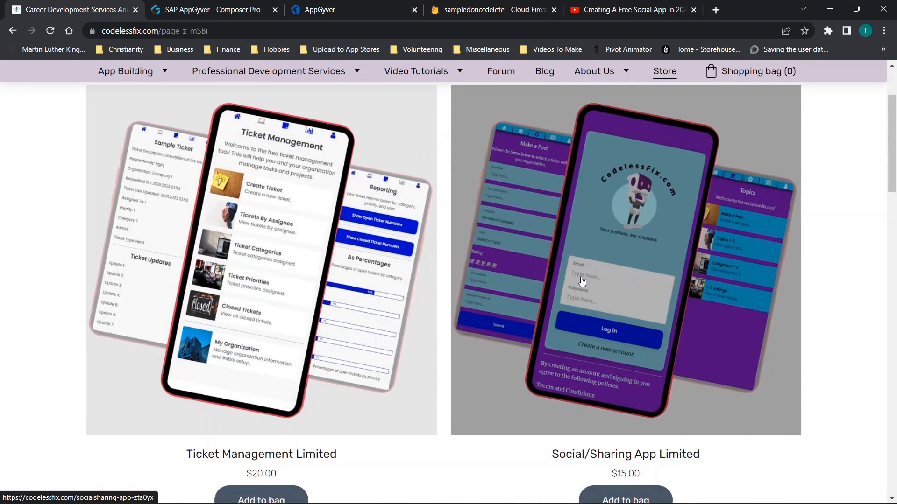
click(580, 280)
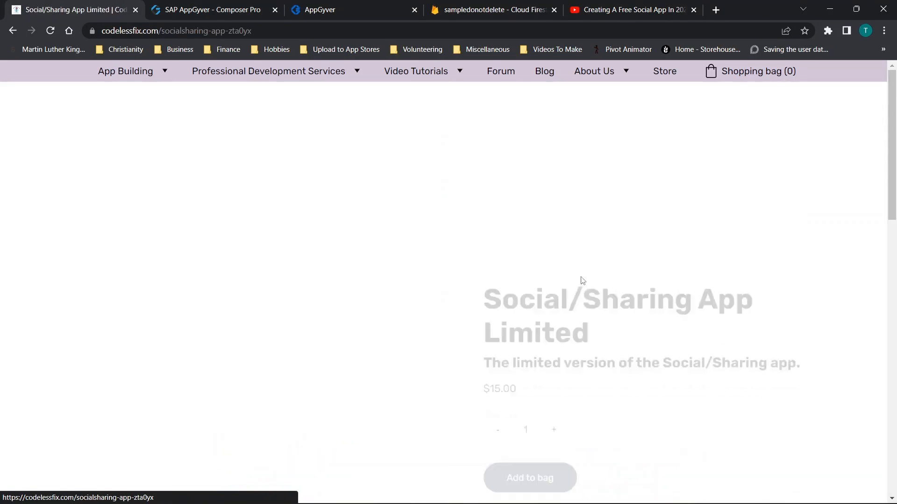
scroll(477, 292, down, 10)
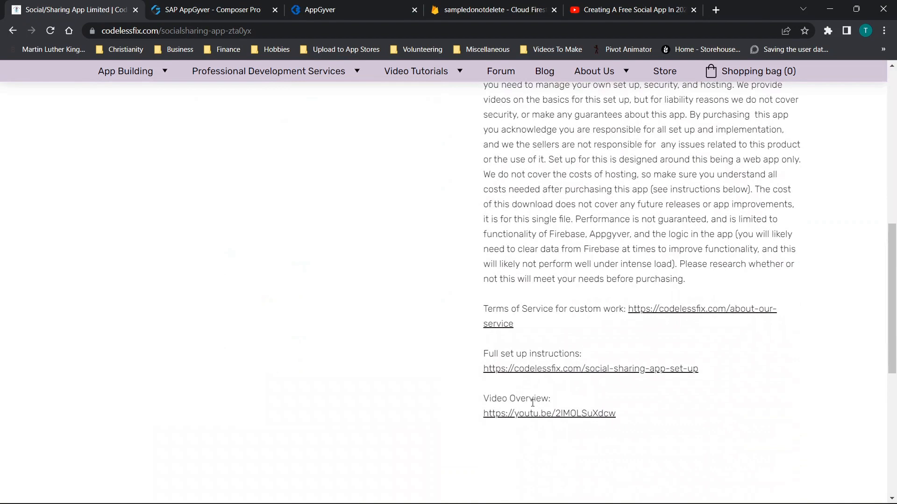
scroll(320, 222, up, 10)
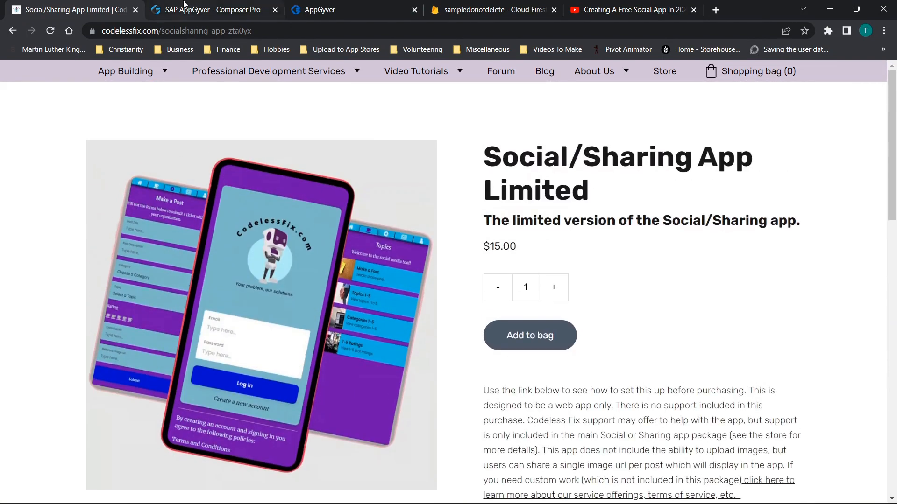
click(205, 10)
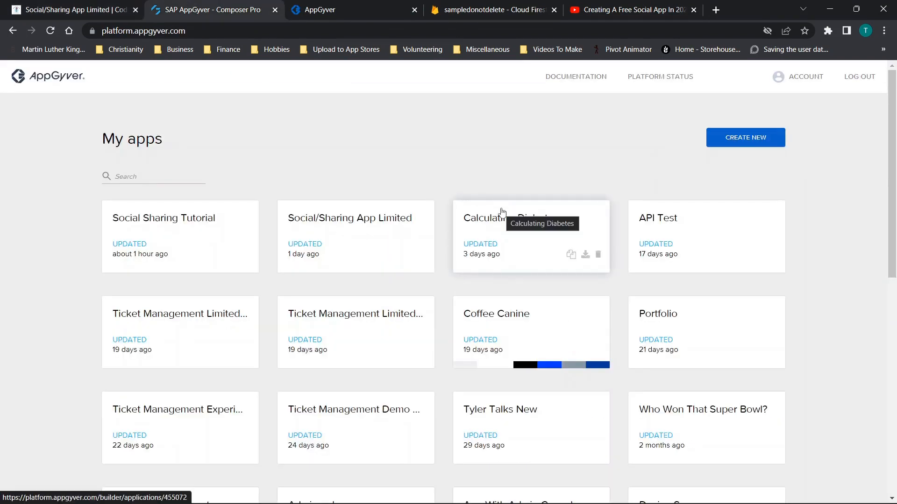